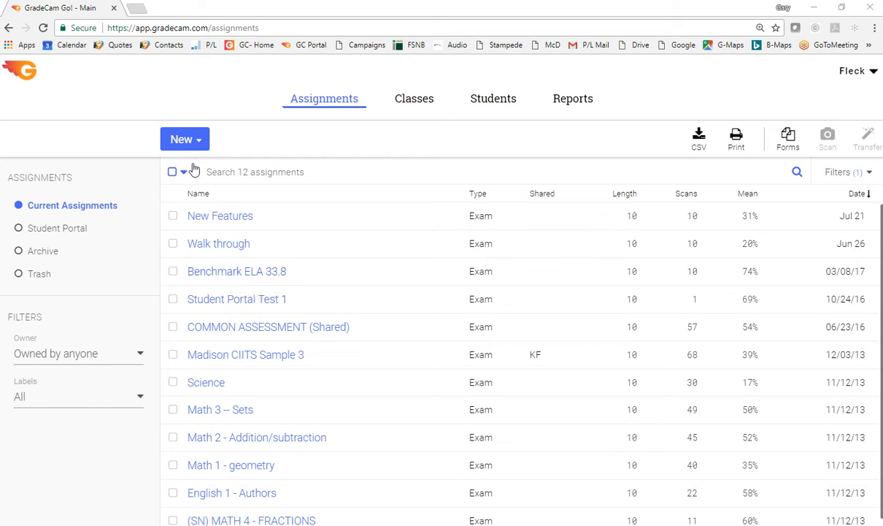
Create and save a new multiple question assignment named Benchmark 12 with a length of 10
click(185, 143)
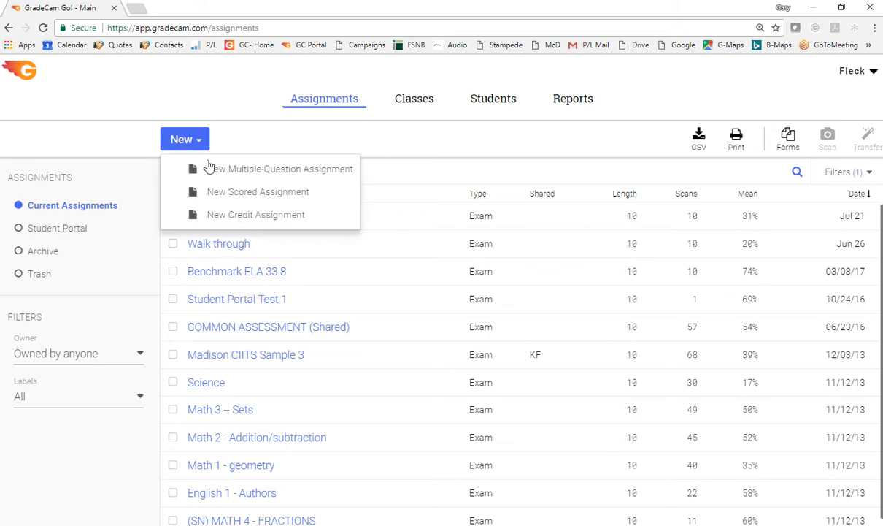
click(263, 171)
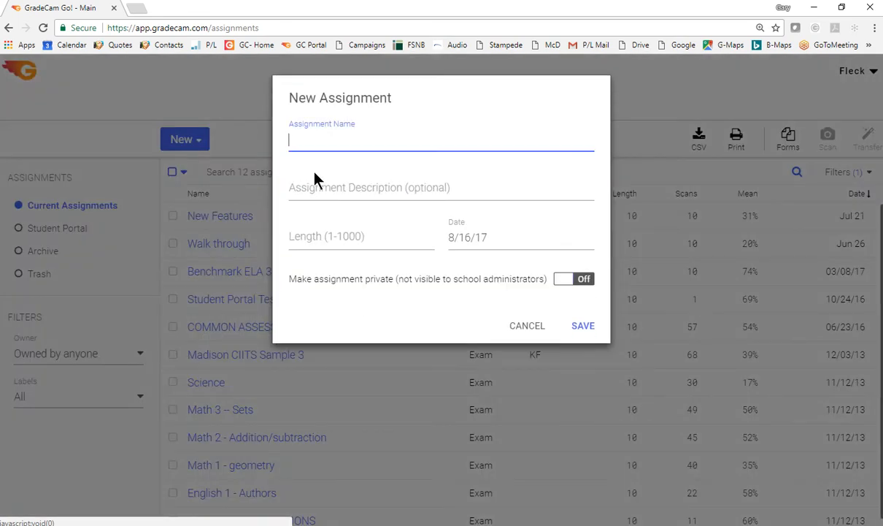
text(Benchmark 12)
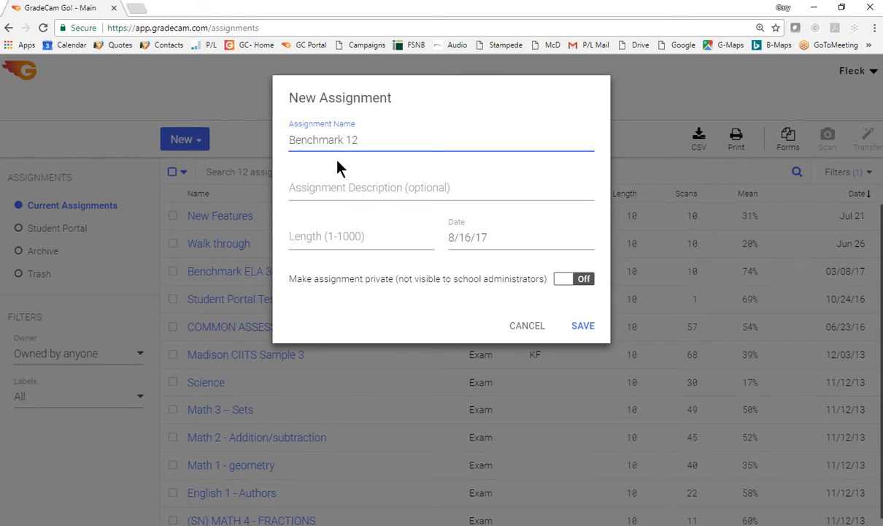
click(304, 243)
text(10)
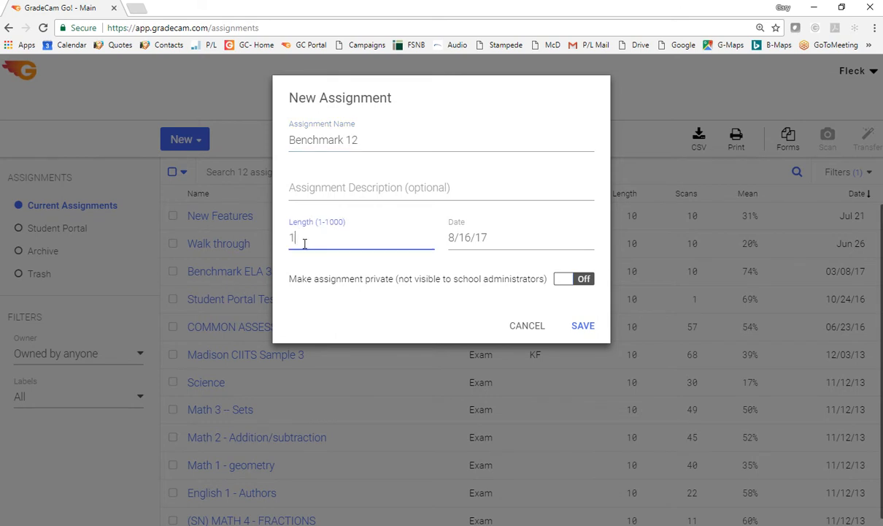
click(582, 326)
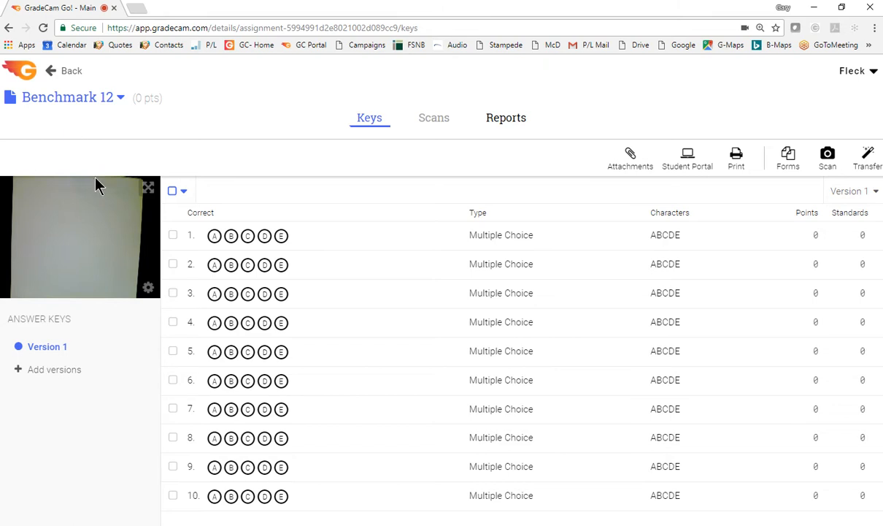
Try out answer key versions 2 to 5 and the full-screen key scanning view, and remove the extra versions
click(47, 372)
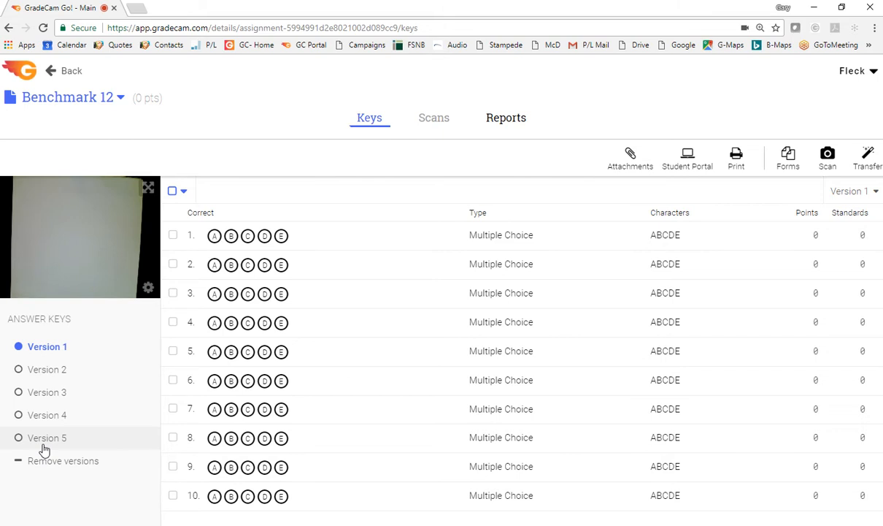
click(147, 189)
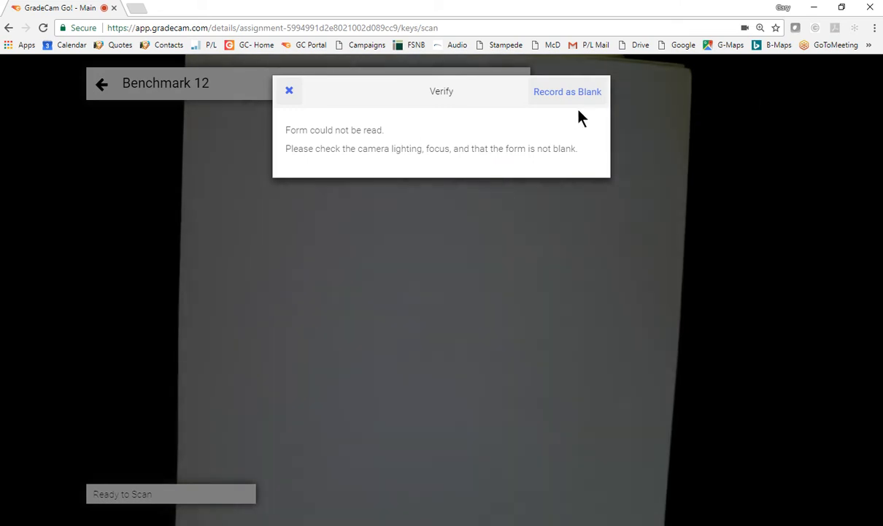
click(289, 91)
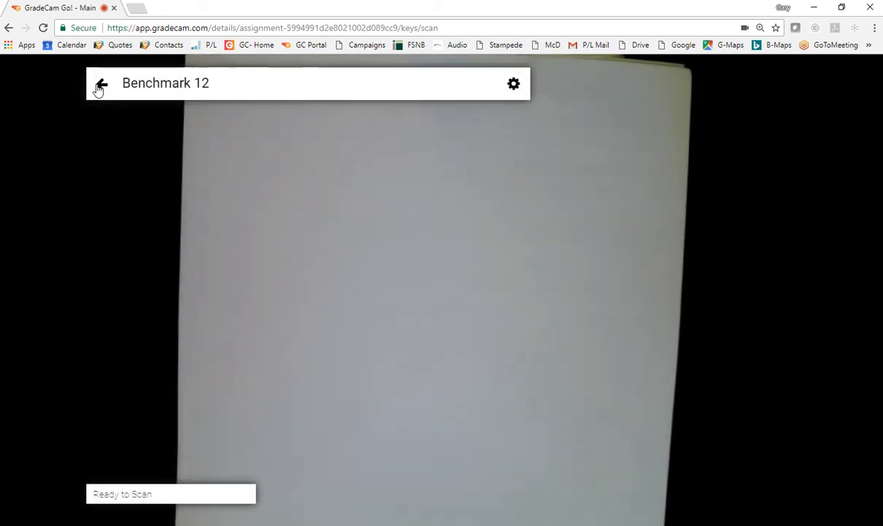
click(101, 84)
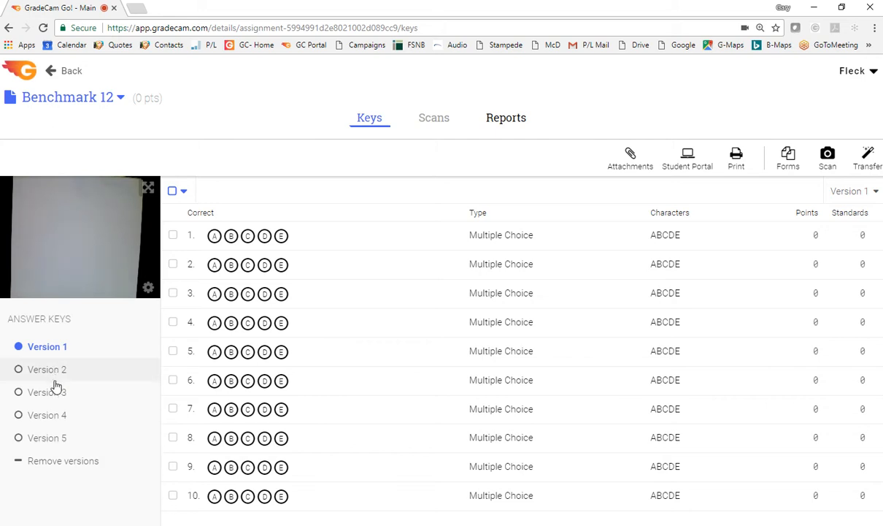
click(53, 466)
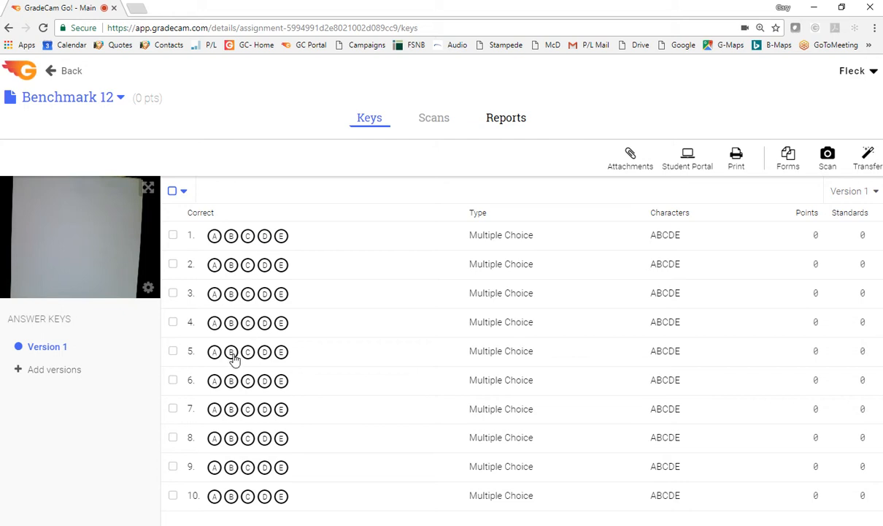
Select questions 1, 3 and 5 of the answer key and open the standards list for them
click(173, 236)
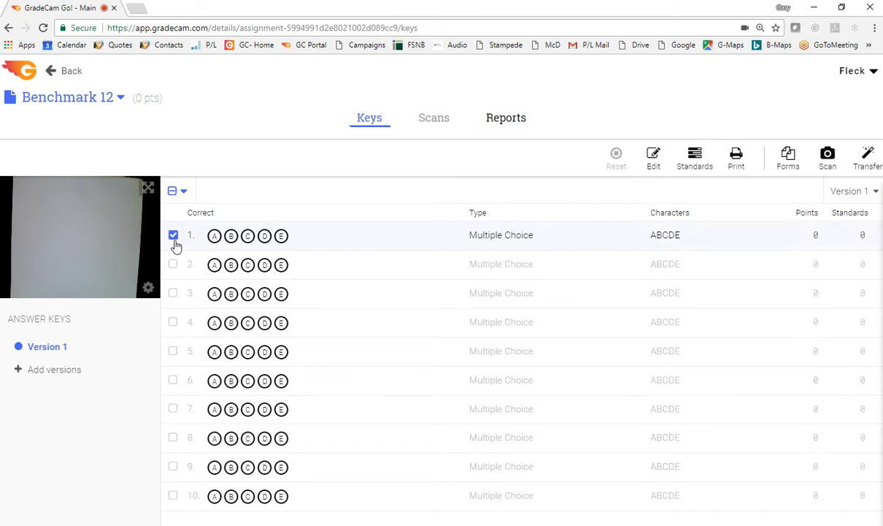
click(174, 295)
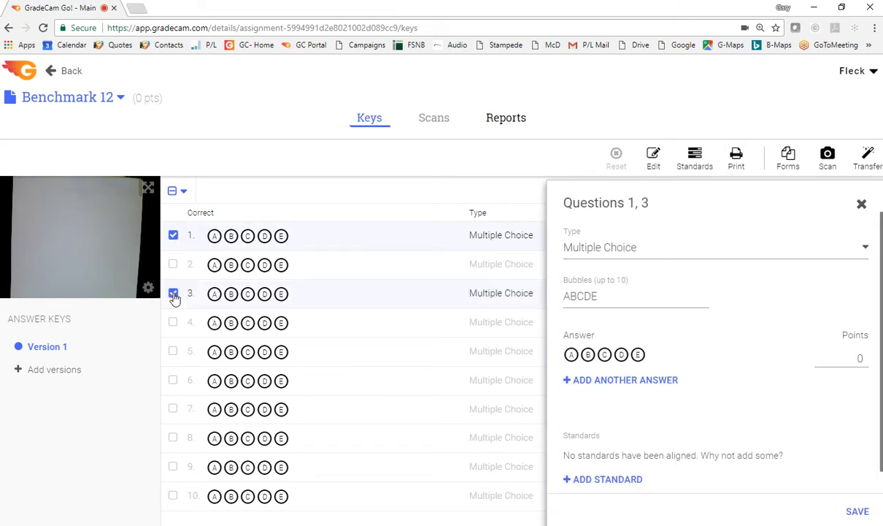
click(174, 352)
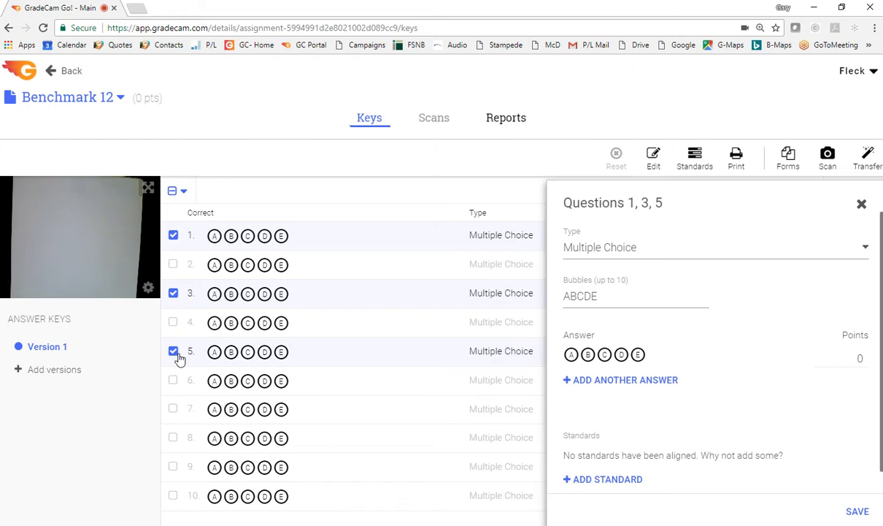
click(695, 161)
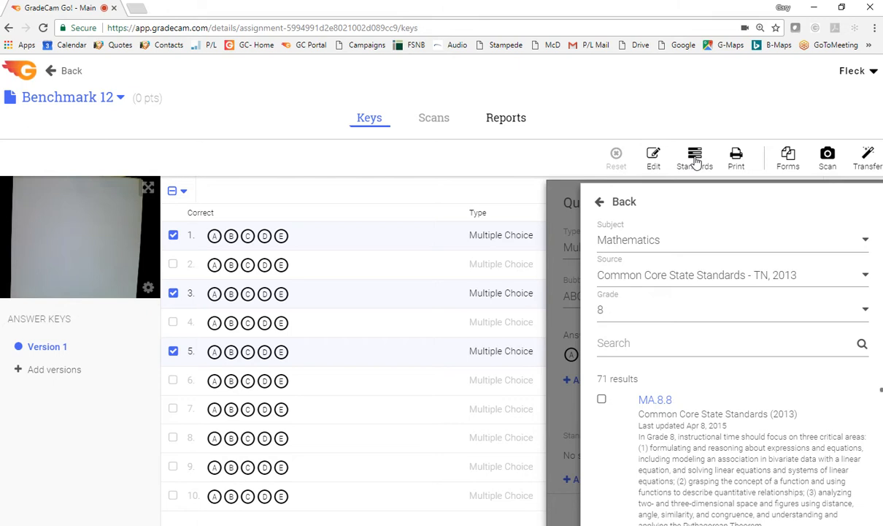
click(851, 73)
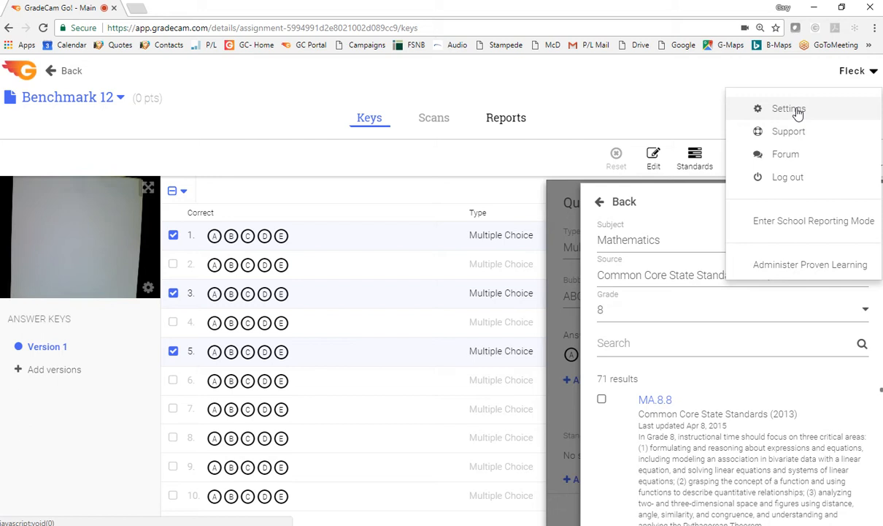
click(674, 128)
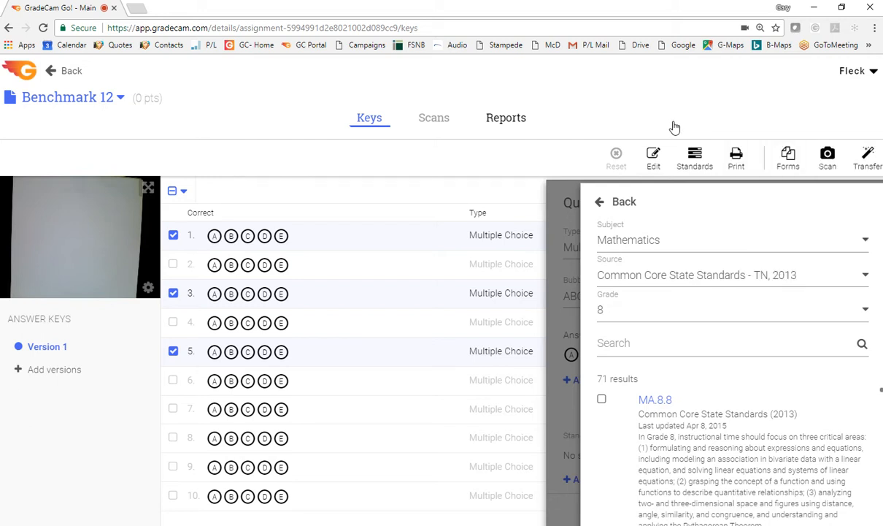
Filter the standards by subject Mathematics, source Common Core State Standards - TN, 2013, and grade 7
click(625, 245)
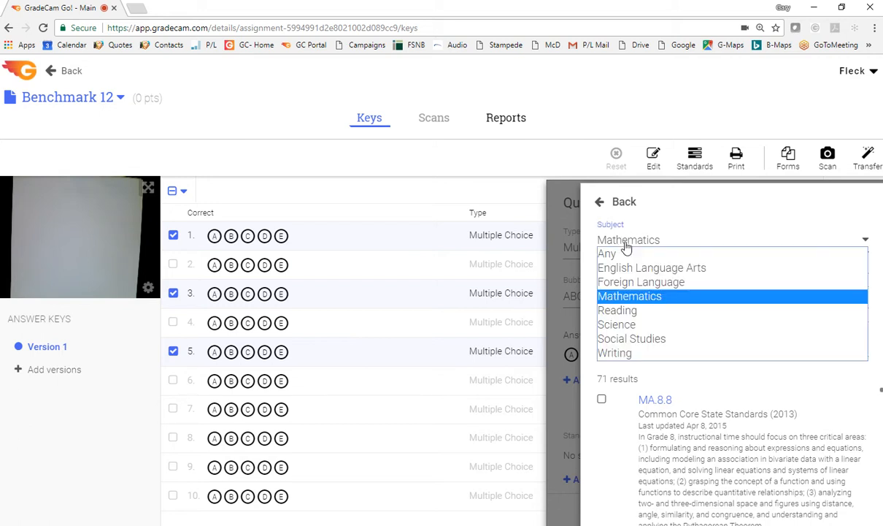
click(626, 301)
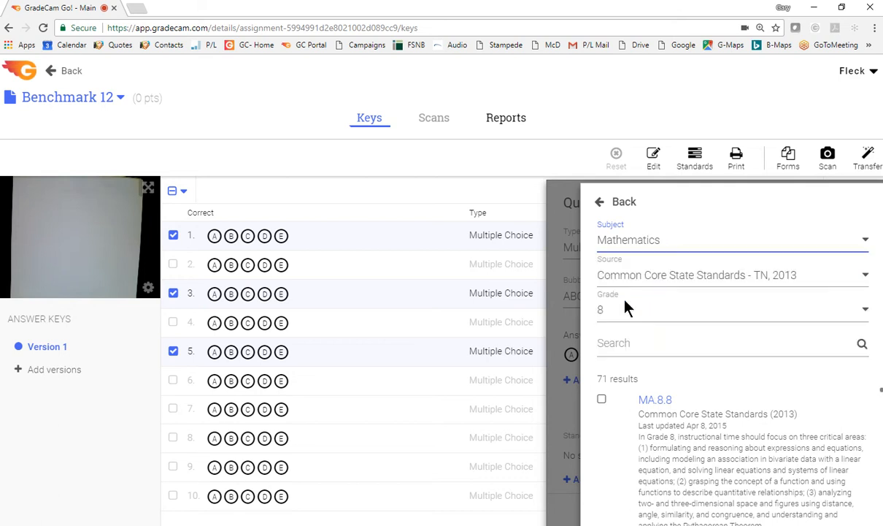
click(618, 282)
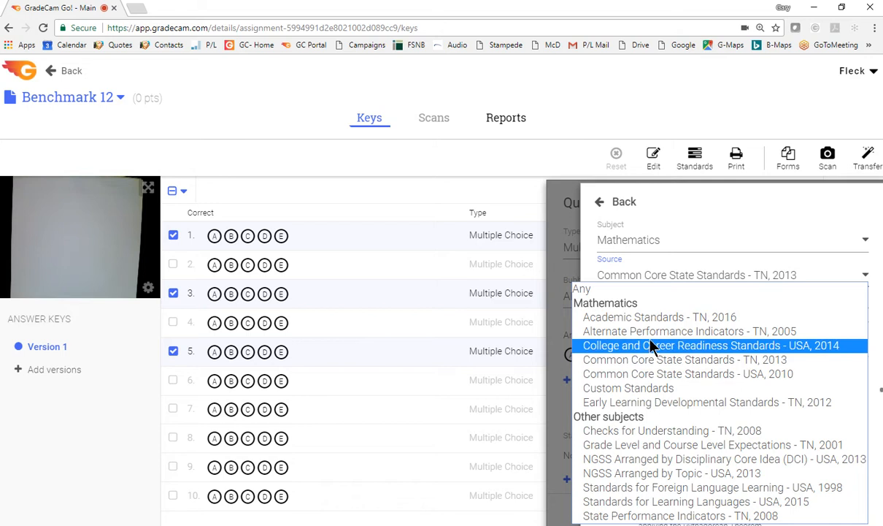
click(642, 362)
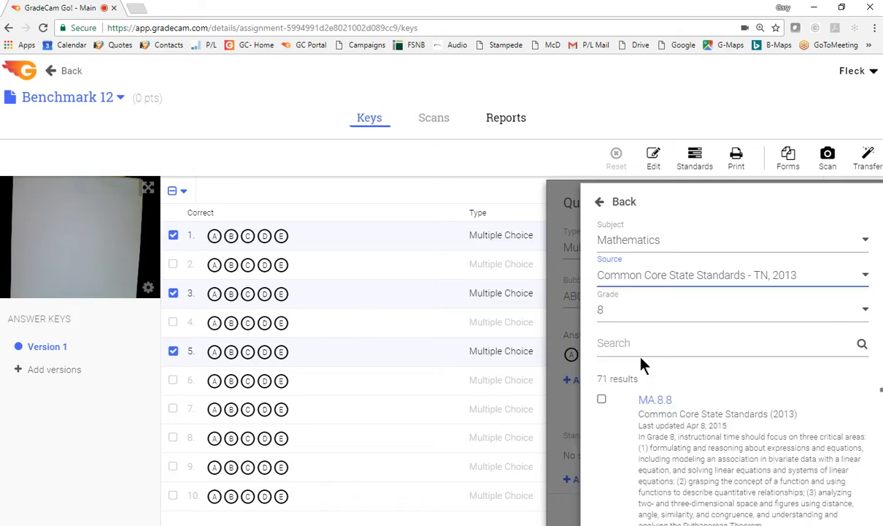
click(617, 314)
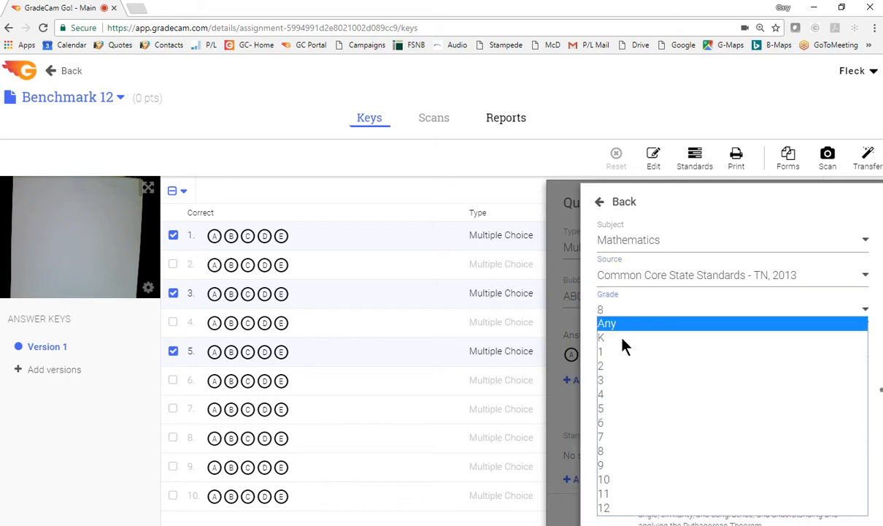
click(604, 438)
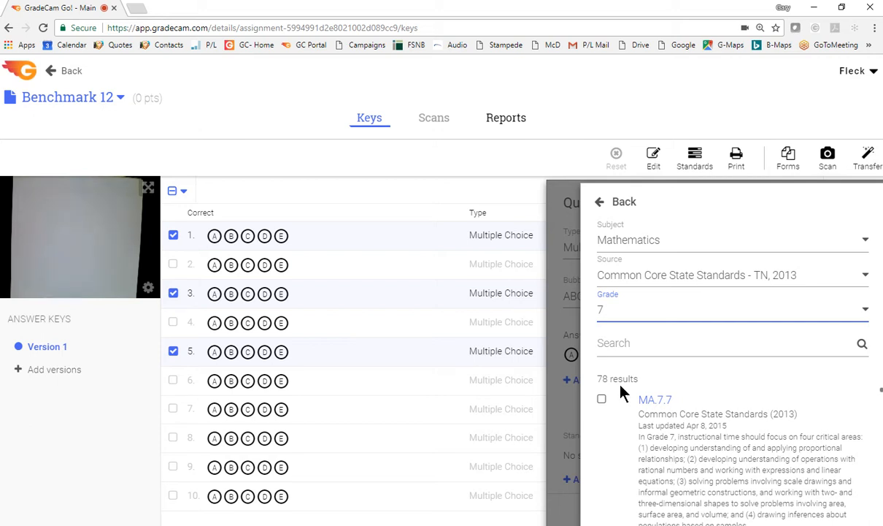
Search the filtered standards for "geometri"
click(620, 345)
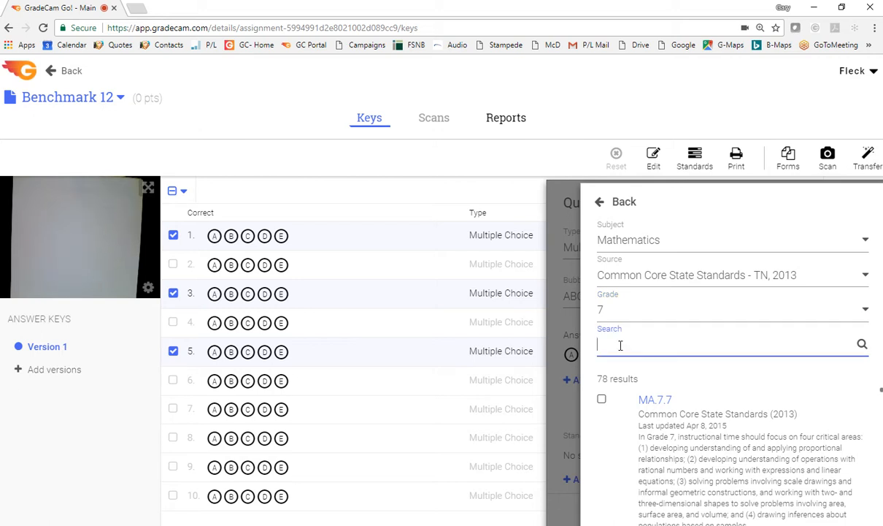
text(ge)
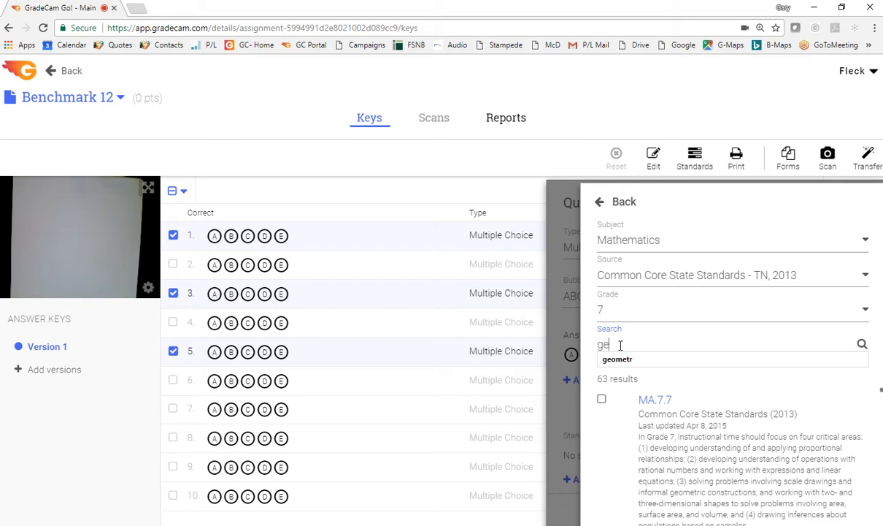
text(omet)
text(ri)
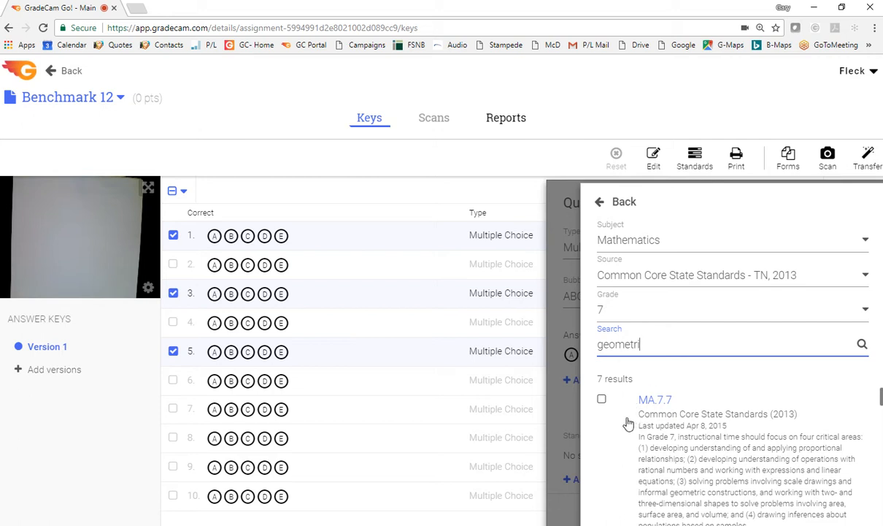
Add the standards MA.7.CCSS.Math.Content.7.G.A and MA.7.CCSS.Math.Content.7.G.A.1 to questions 1, 3 and 5, and review them in the question details
scroll(635, 421, down, 1)
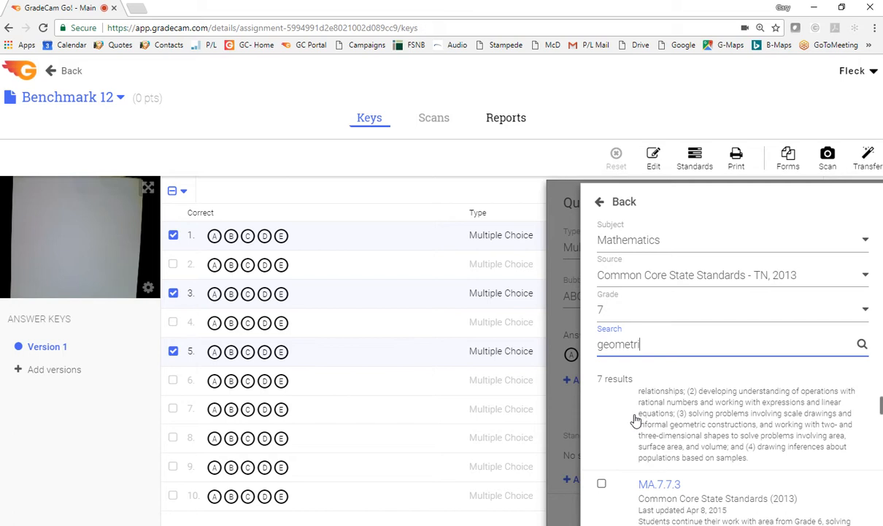
scroll(635, 420, down, 4)
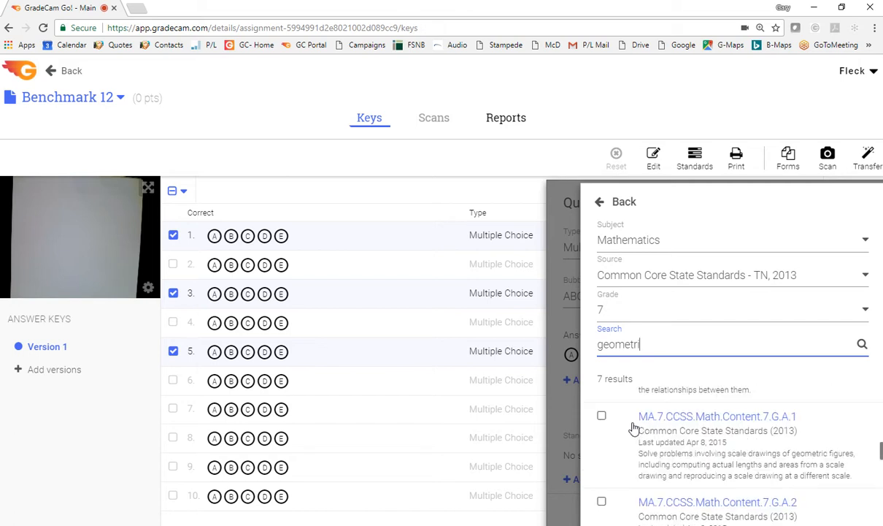
scroll(633, 428, up, 1)
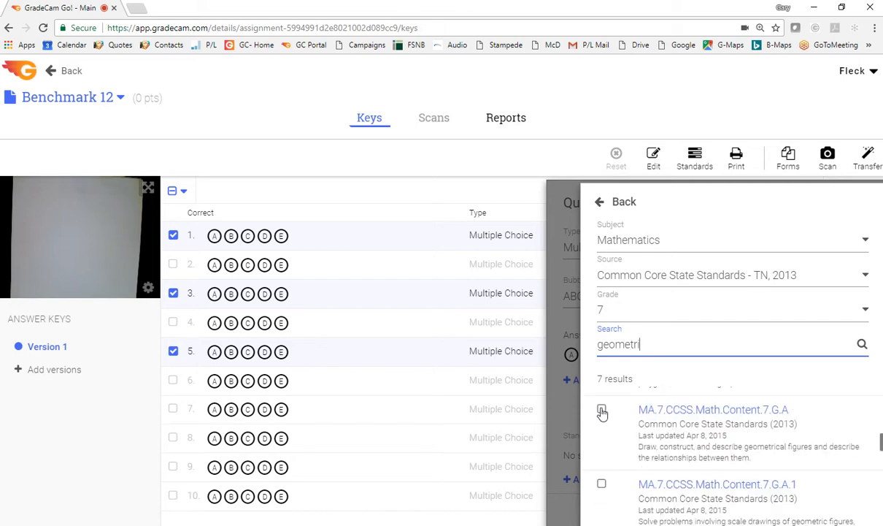
click(601, 411)
click(603, 485)
click(615, 202)
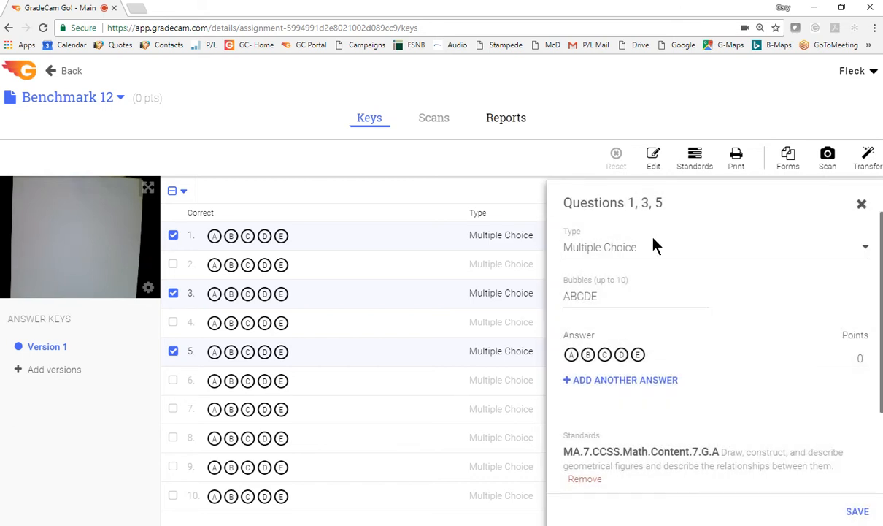
scroll(729, 398, down, 3)
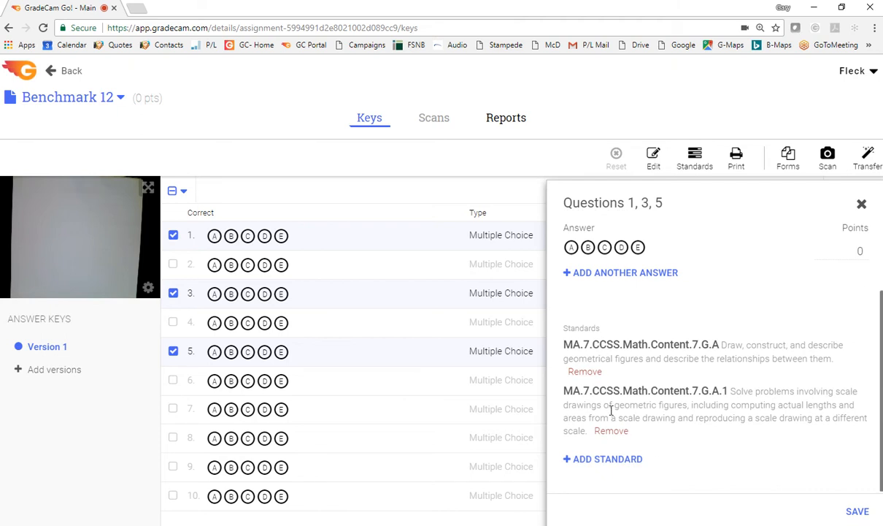
scroll(575, 336, up, 3)
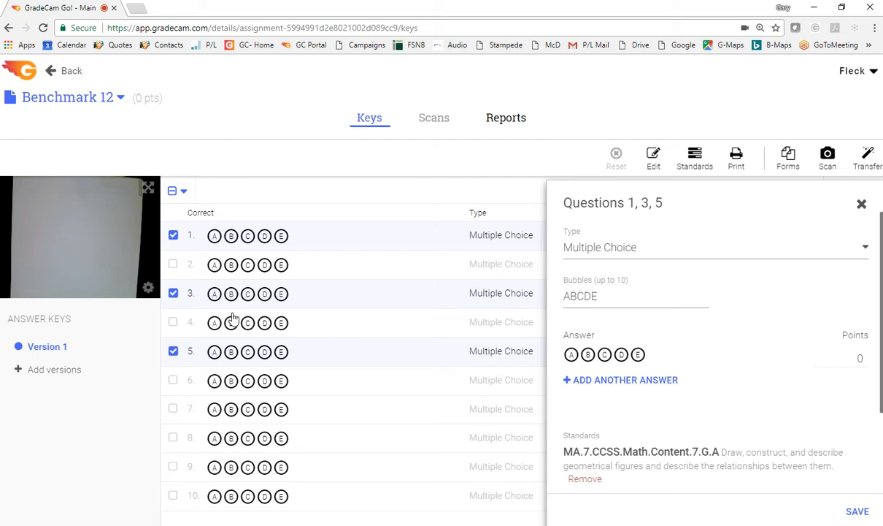
Keep only question 1 selected as Multiple Choice, set its bubbles to ABCDE54321 and mark A as the correct answer
click(173, 352)
click(173, 294)
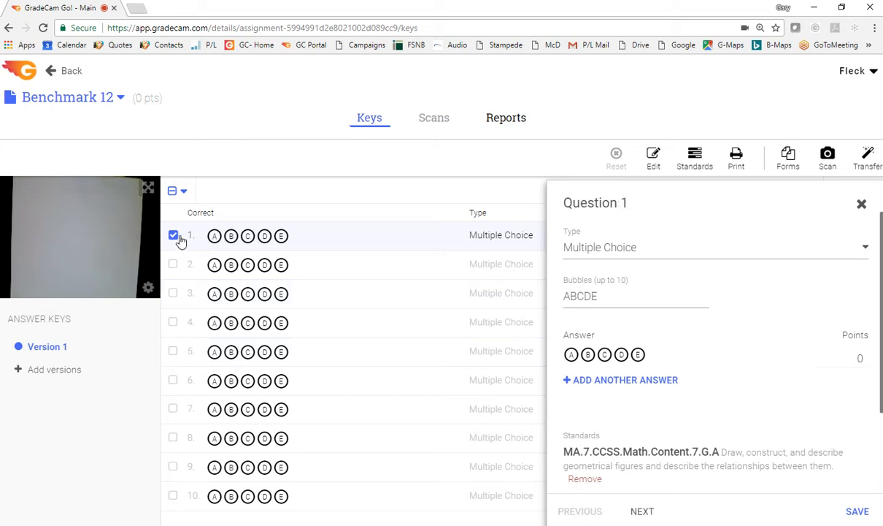
click(593, 248)
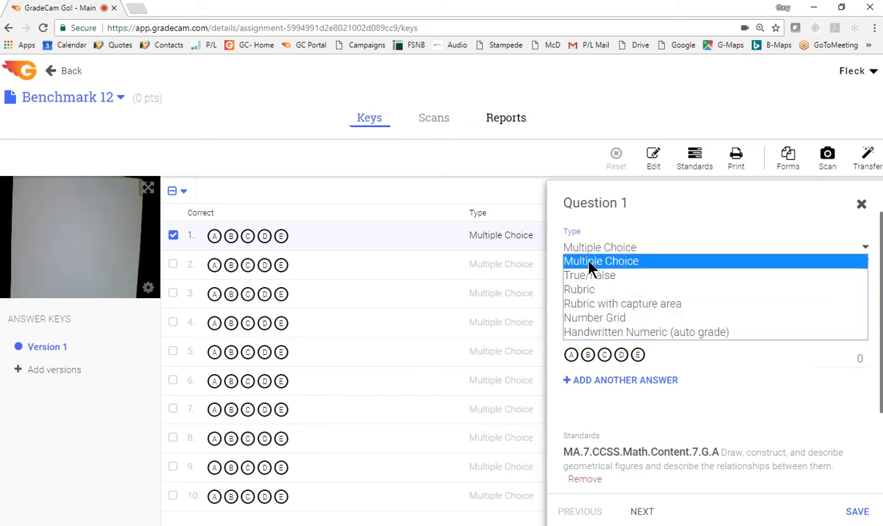
click(590, 261)
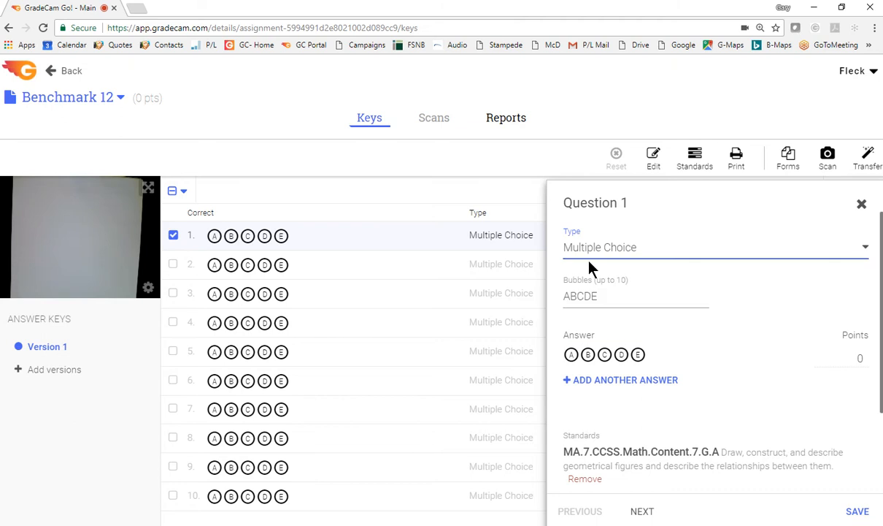
click(603, 296)
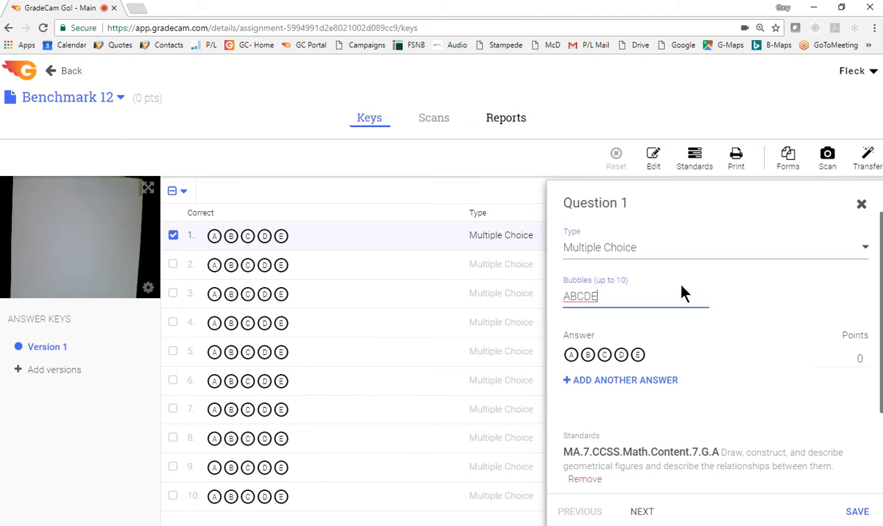
text(54321)
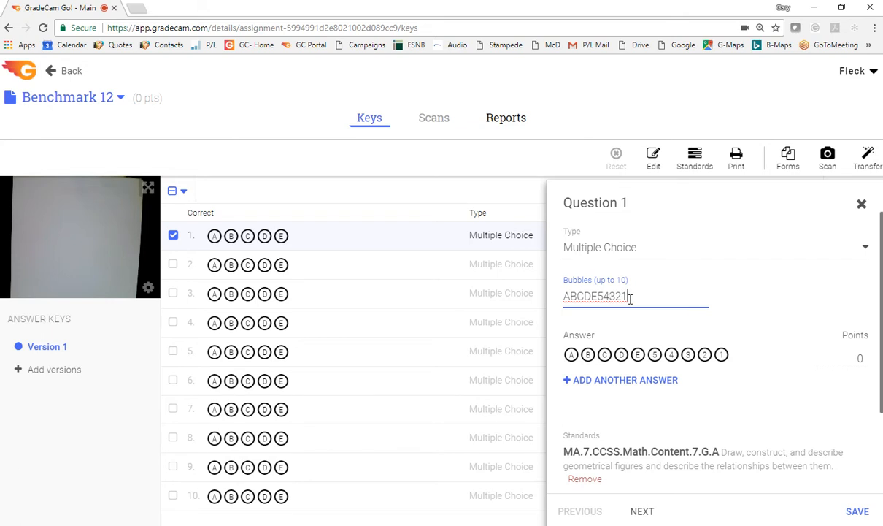
click(572, 355)
Try adding a second answer row with C to question 1 and remove that row again
click(589, 381)
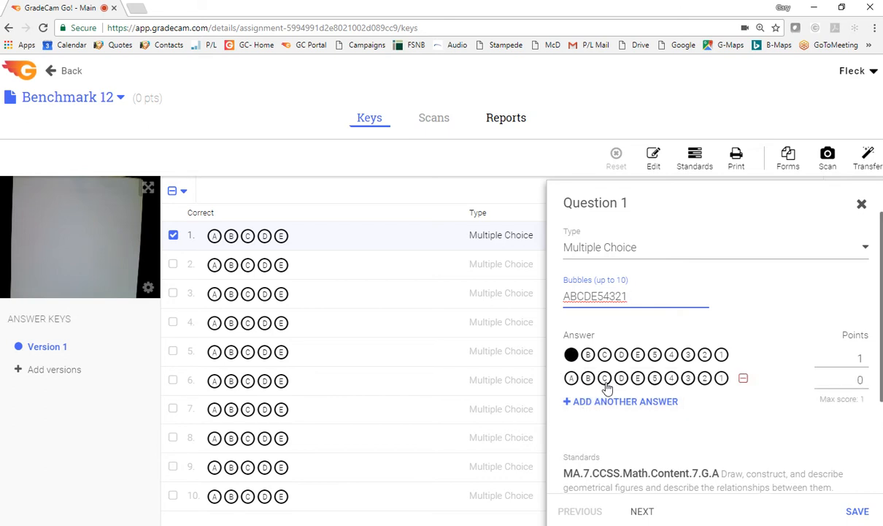
click(604, 381)
click(604, 378)
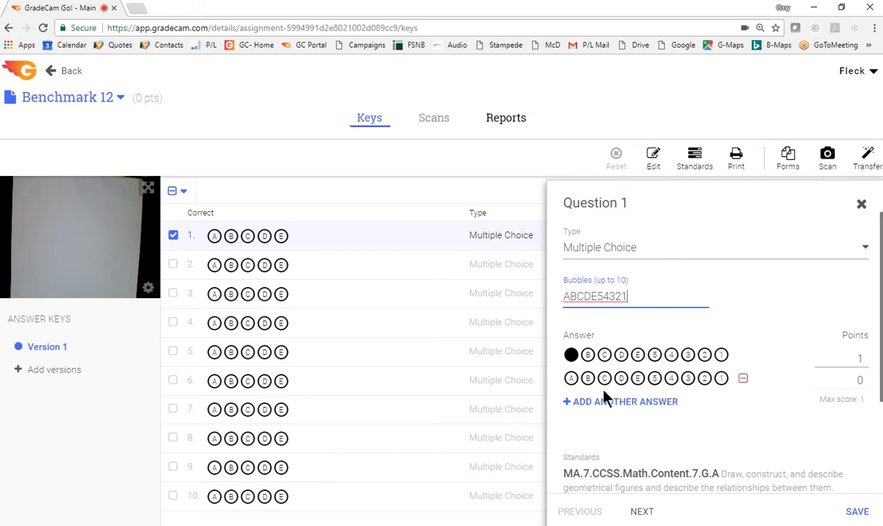
click(743, 378)
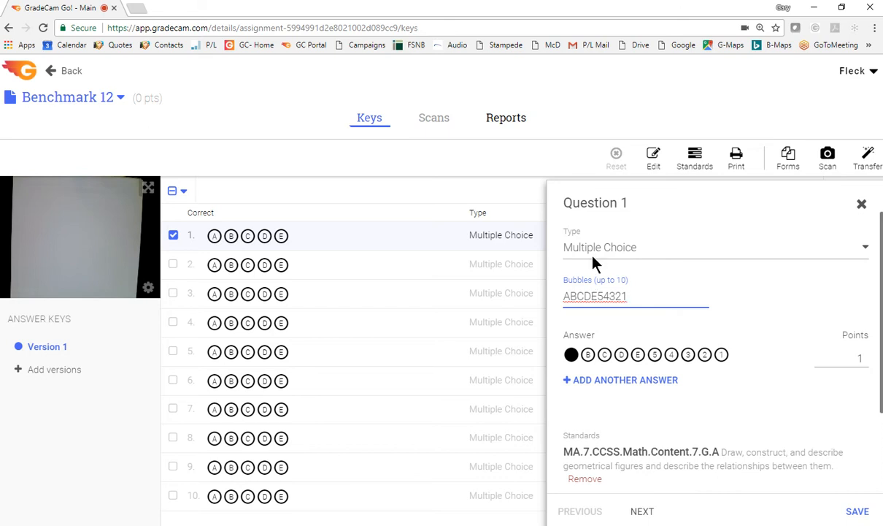
Save question 1 and deselect it in the answer key
click(858, 510)
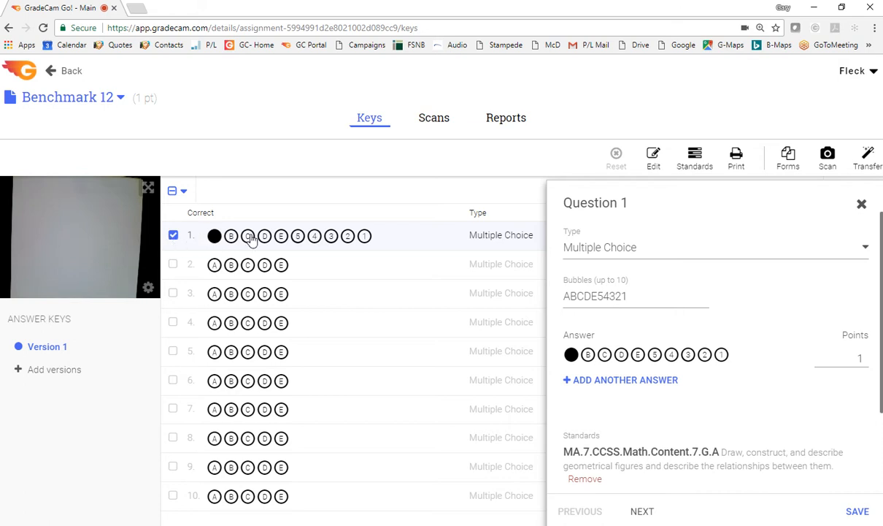
click(173, 235)
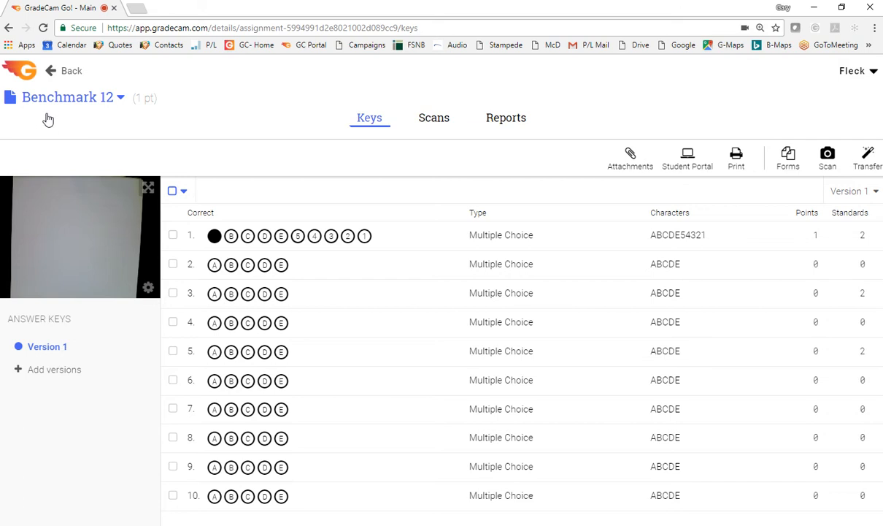
Select questions 2 and 3 and set their question type to Rubric with capture area
click(173, 265)
click(173, 293)
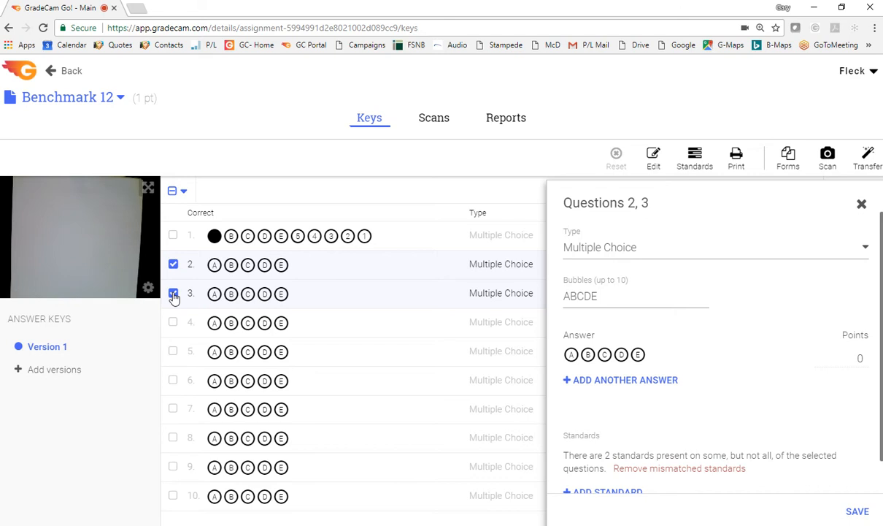
click(588, 251)
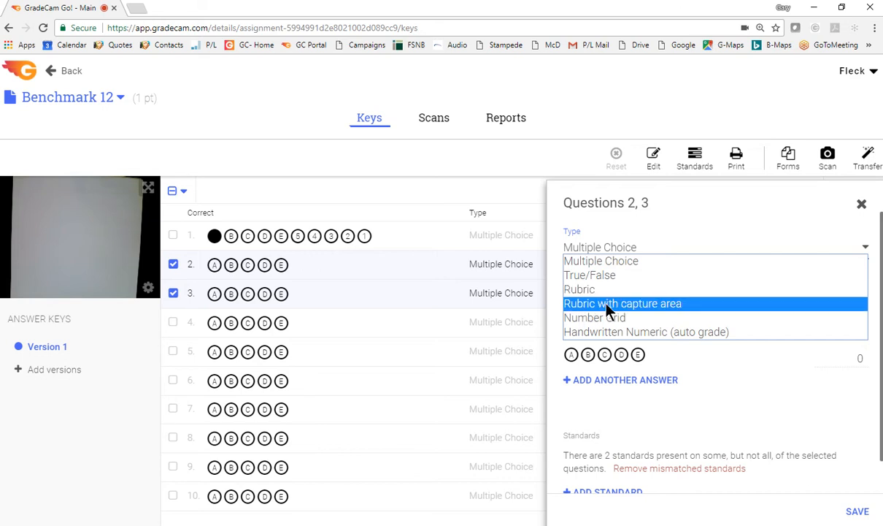
click(606, 303)
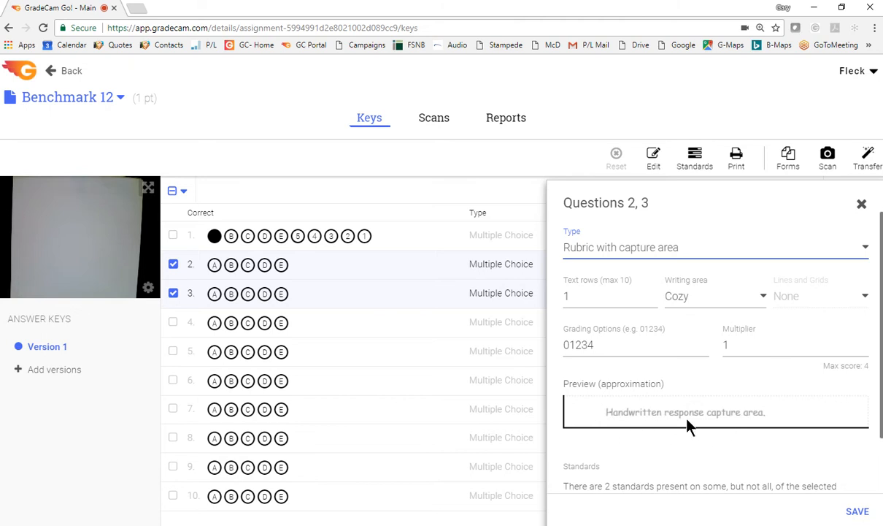
Set the writing area of questions 2 and 3 to Compact and their grading options to 0123456, save, and deselect both
click(683, 298)
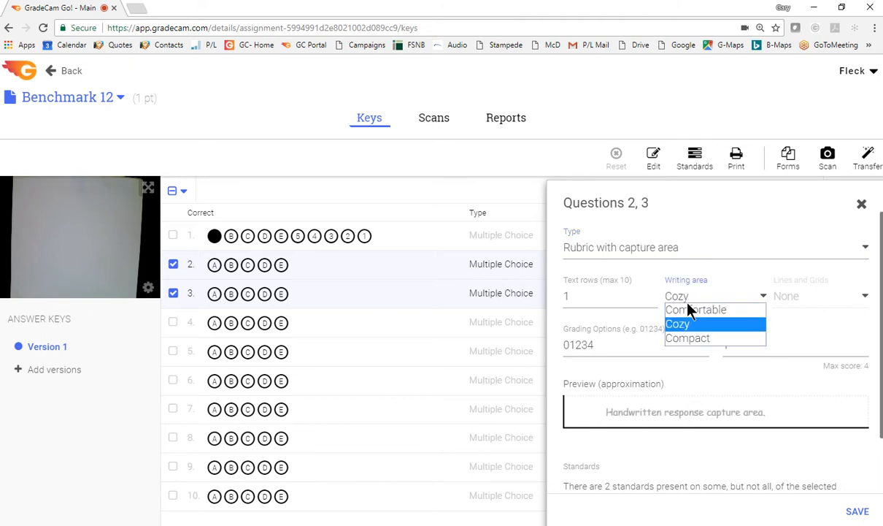
click(690, 338)
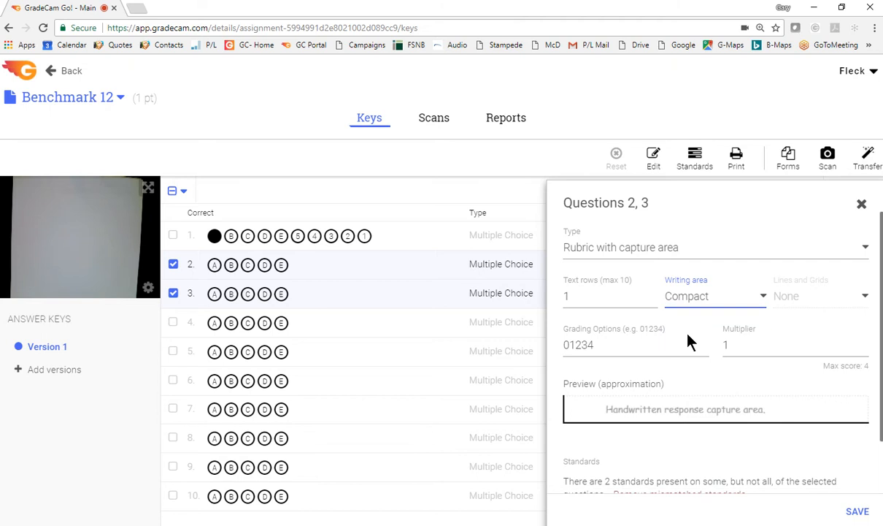
click(605, 344)
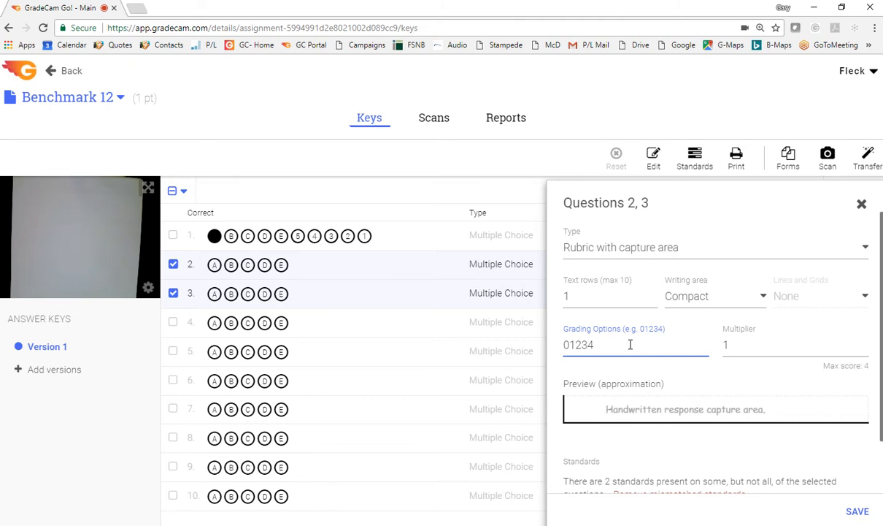
text(56)
click(857, 513)
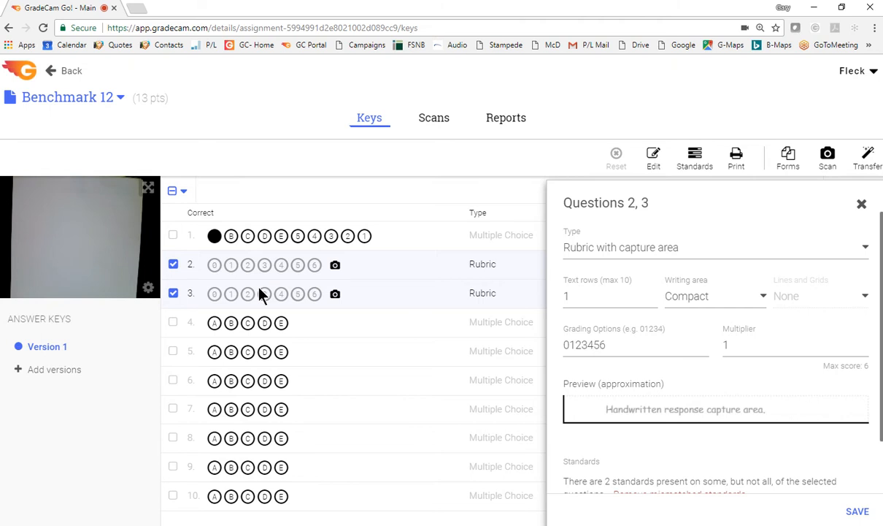
click(174, 293)
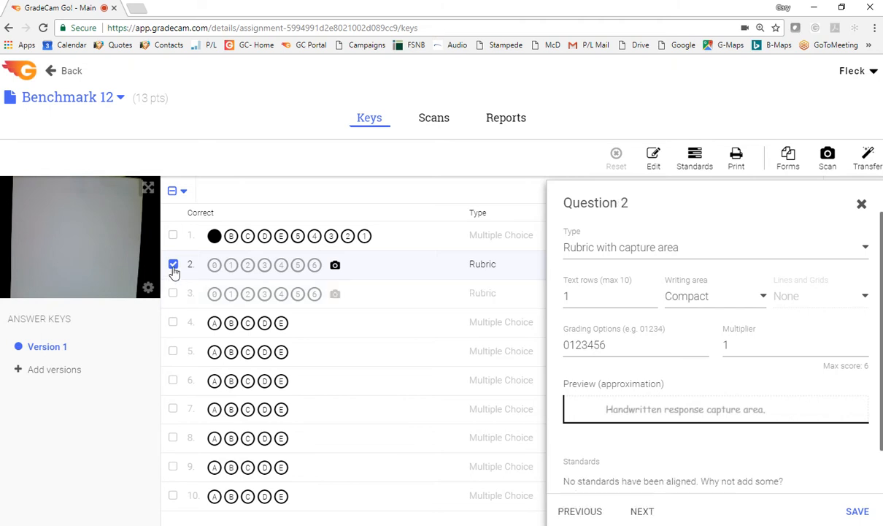
click(173, 266)
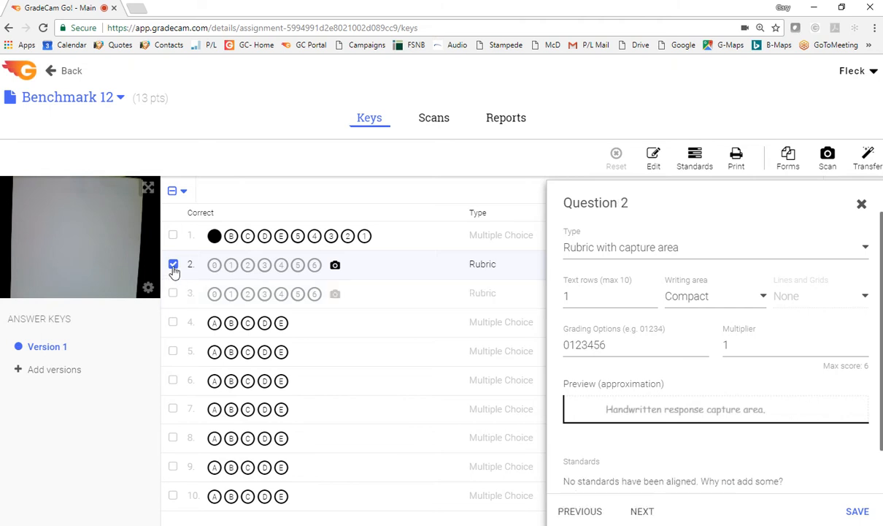
Select question 4 and set its question type to Number Grid
click(173, 323)
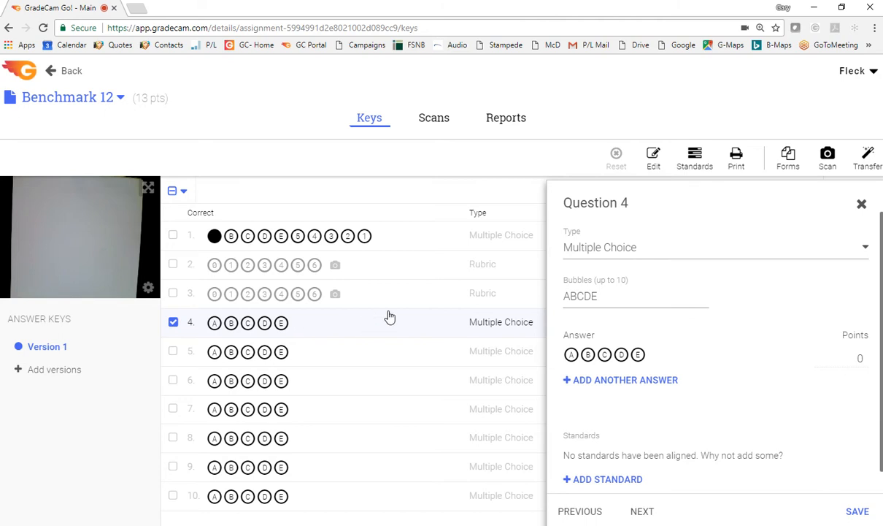
click(588, 249)
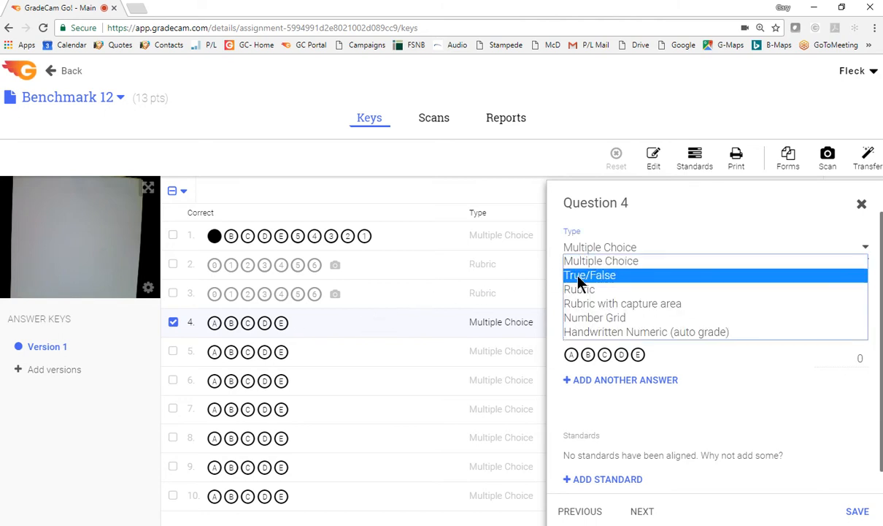
click(588, 319)
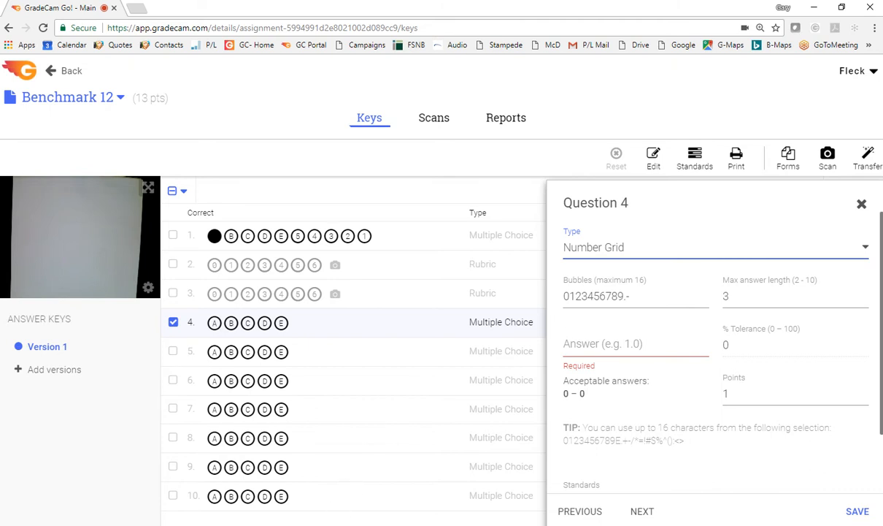
Switch to Adobe Acrobat Reader to examine the number grids on the custom scan sheet, and return to the browser
click(332, 484)
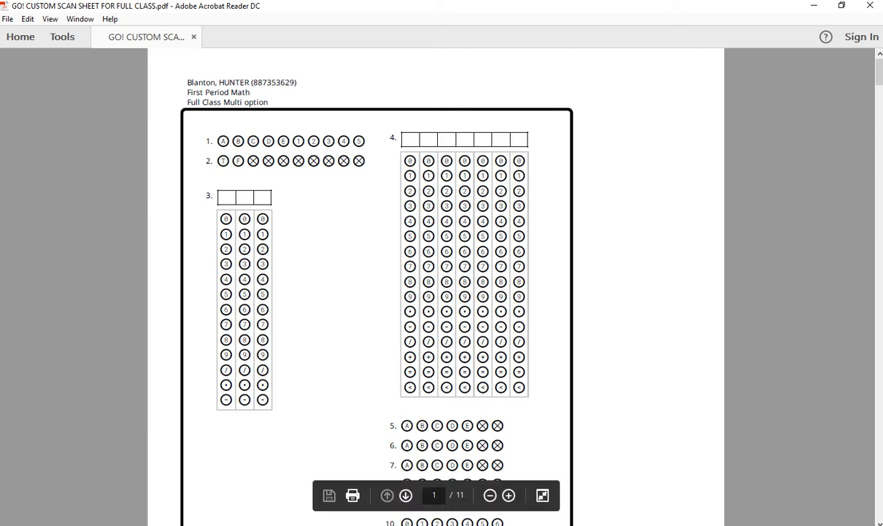
click(316, 525)
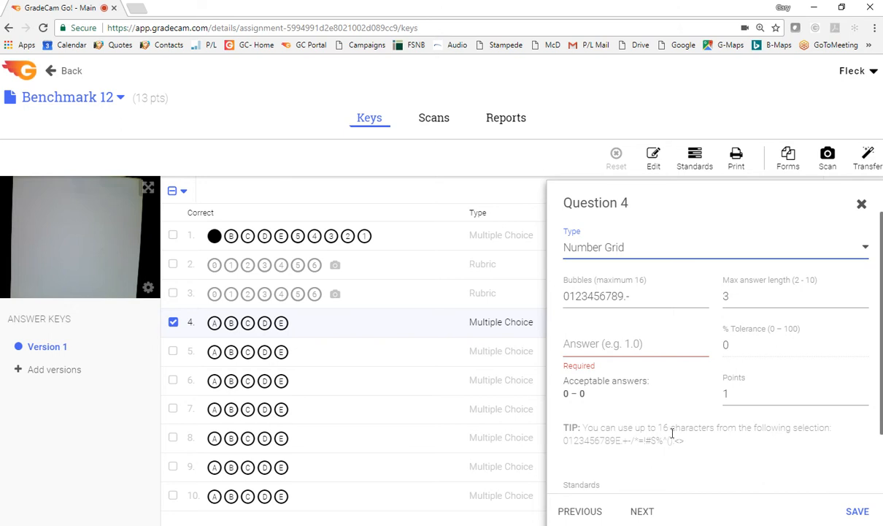
click(634, 296)
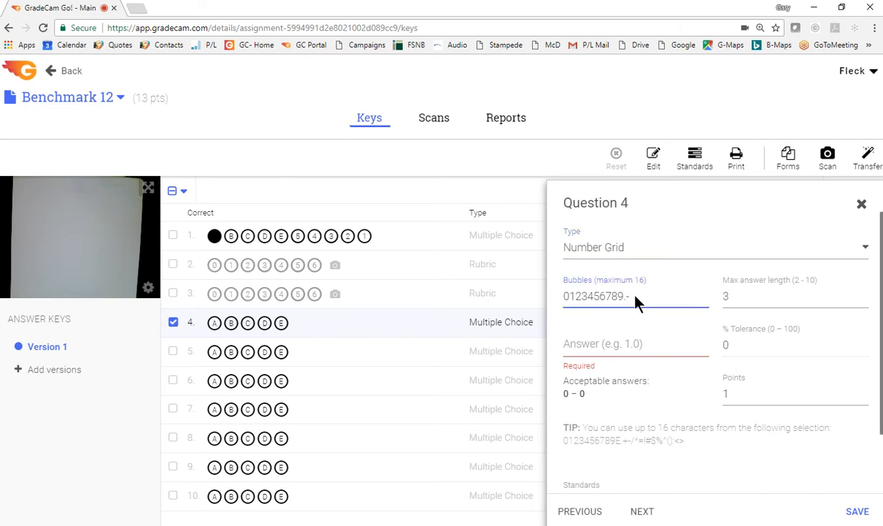
text(/)
click(586, 348)
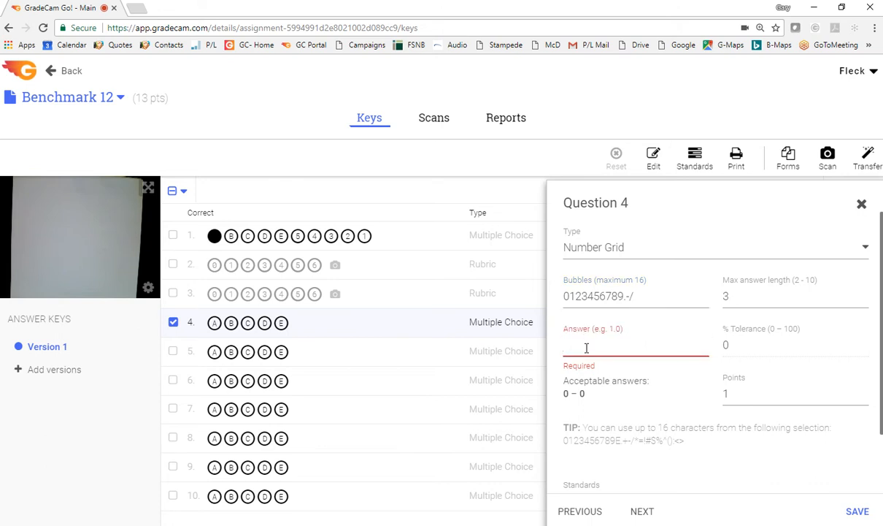
text(3.7)
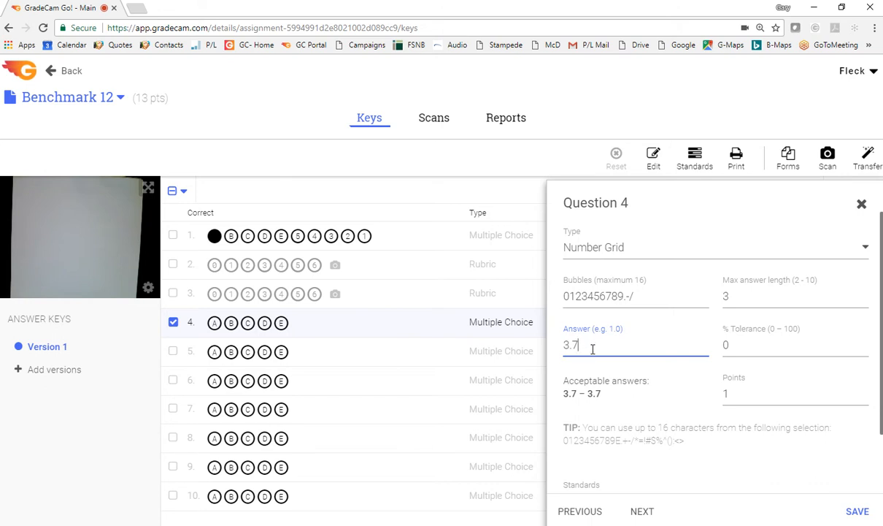
click(857, 513)
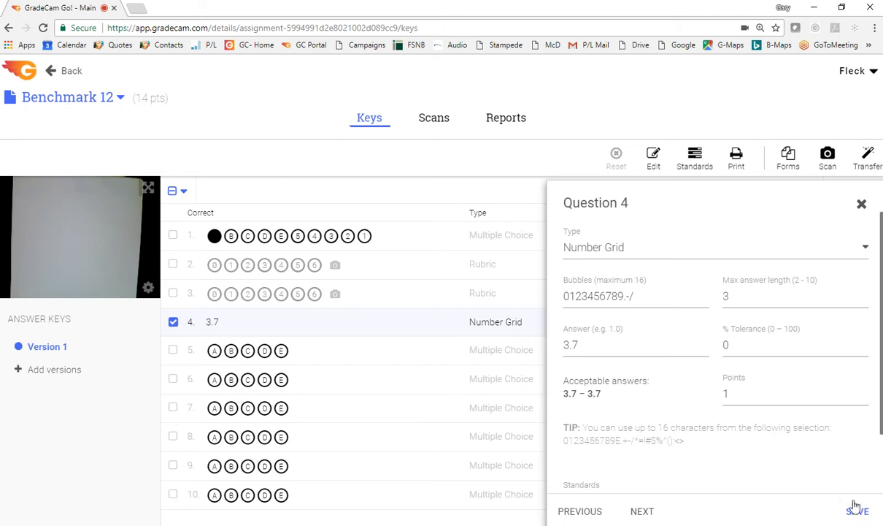
click(173, 322)
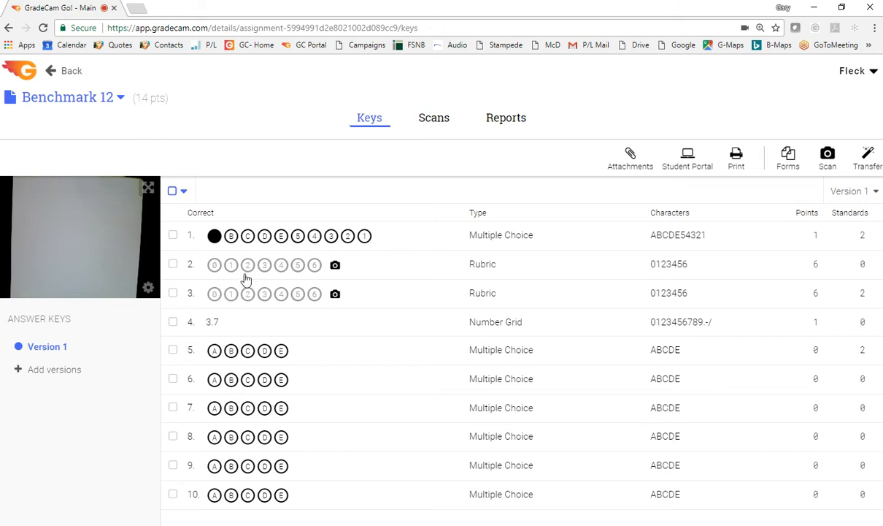
Generate Benchmark 12 answer forms for the class First Period Math, creating scans for assignments with a compatible key
click(788, 162)
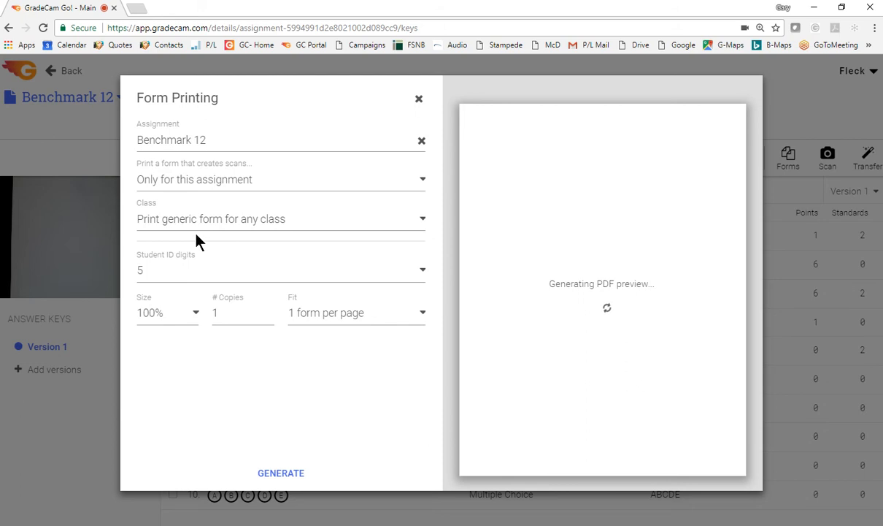
click(158, 221)
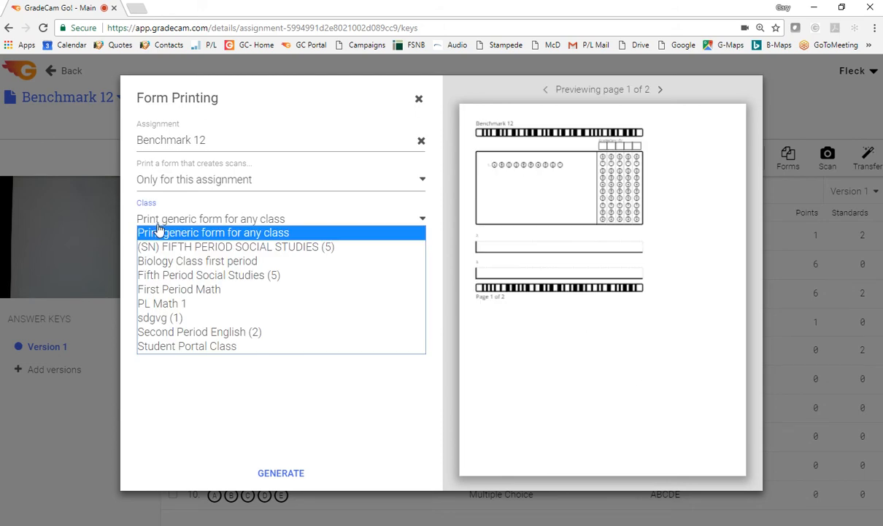
click(163, 290)
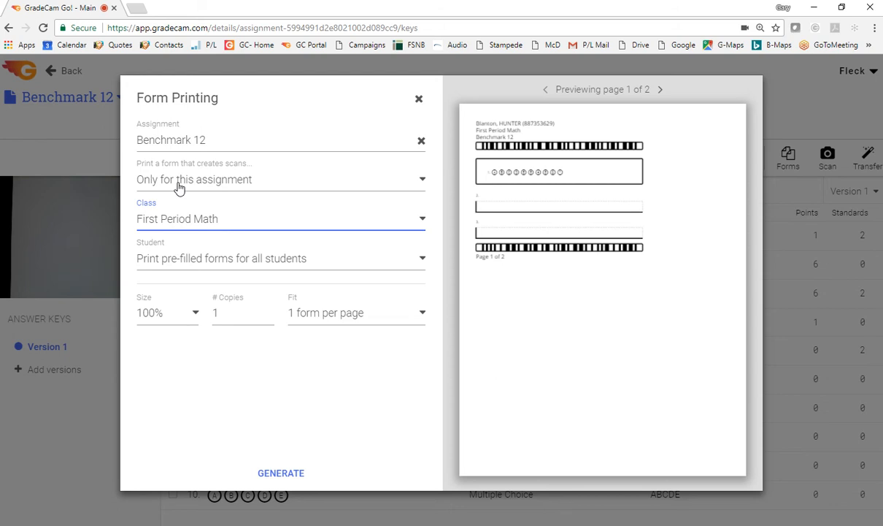
click(177, 187)
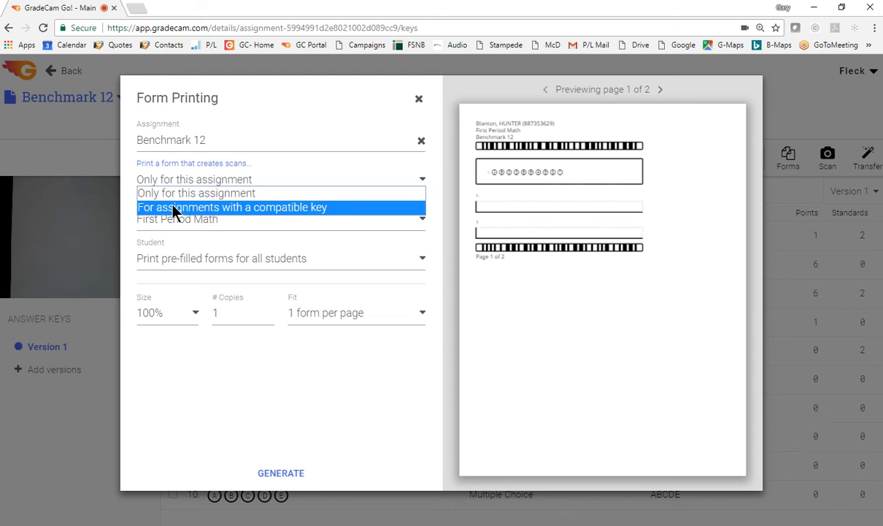
click(243, 211)
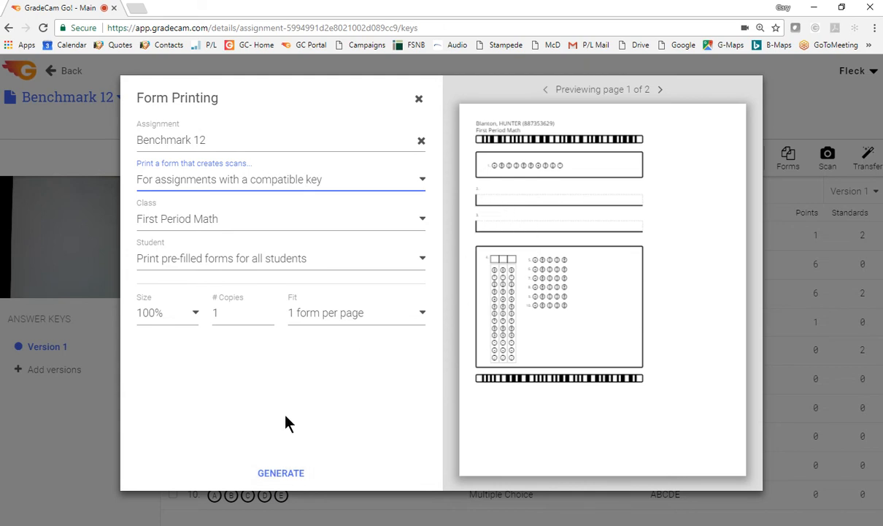
click(277, 474)
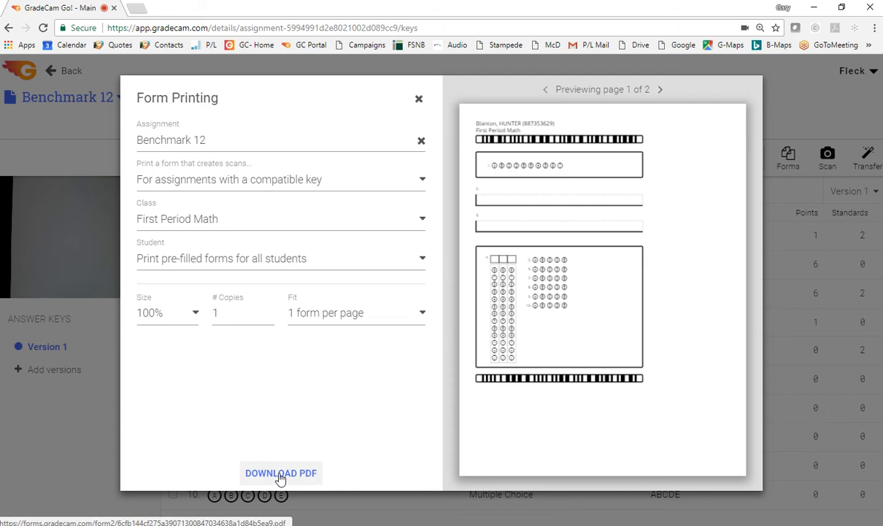
Download the Benchmark 12 student forms as a PDF, examine the first pages, and return to the assignment to close form printing
click(280, 474)
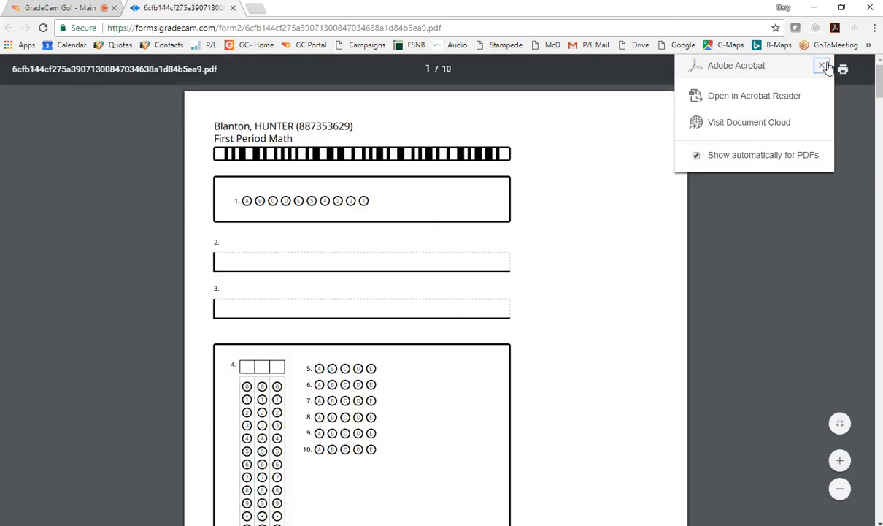
click(822, 67)
scroll(587, 231, down, 3)
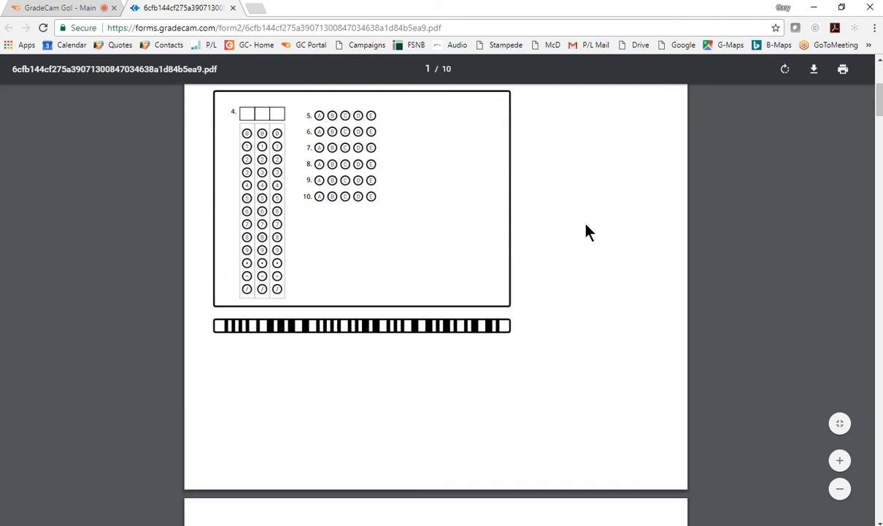
scroll(588, 231, down, 6)
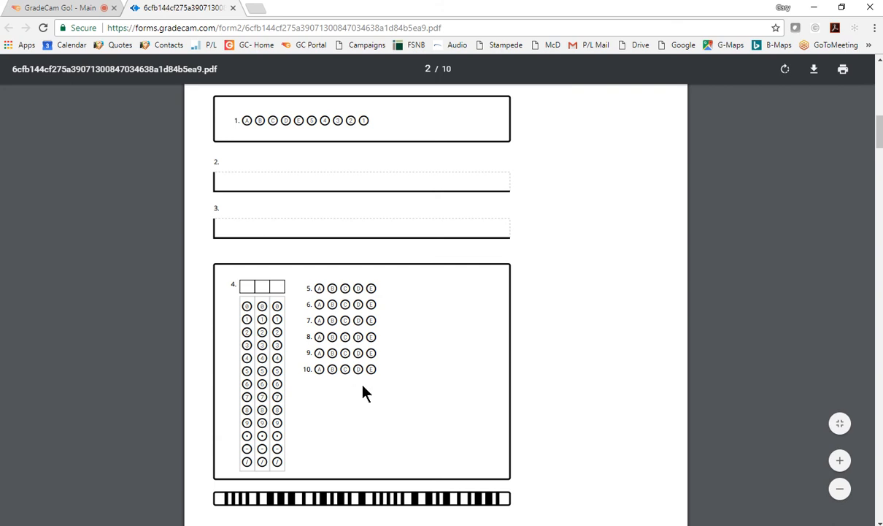
click(65, 9)
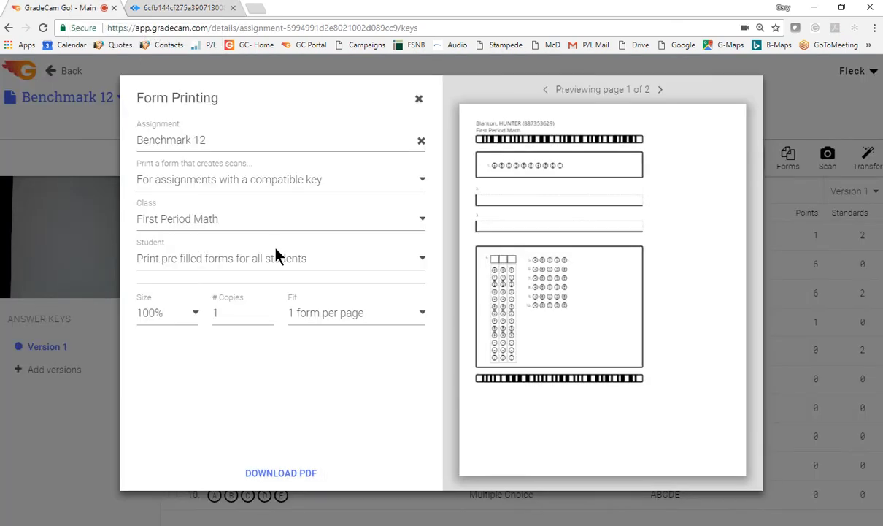
click(419, 98)
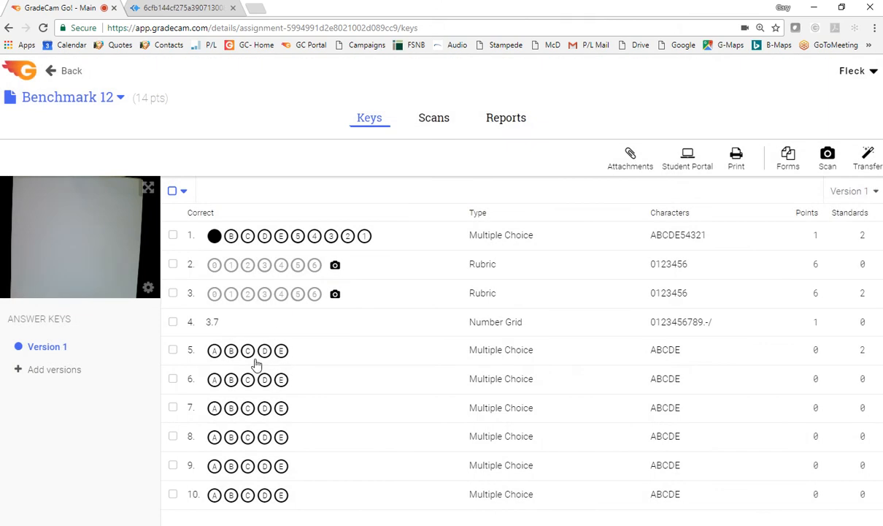
Set the key's correct answers to B for question 5, C for 6, D for 7, E for 8, A for 9 and B for 10
click(231, 351)
click(247, 378)
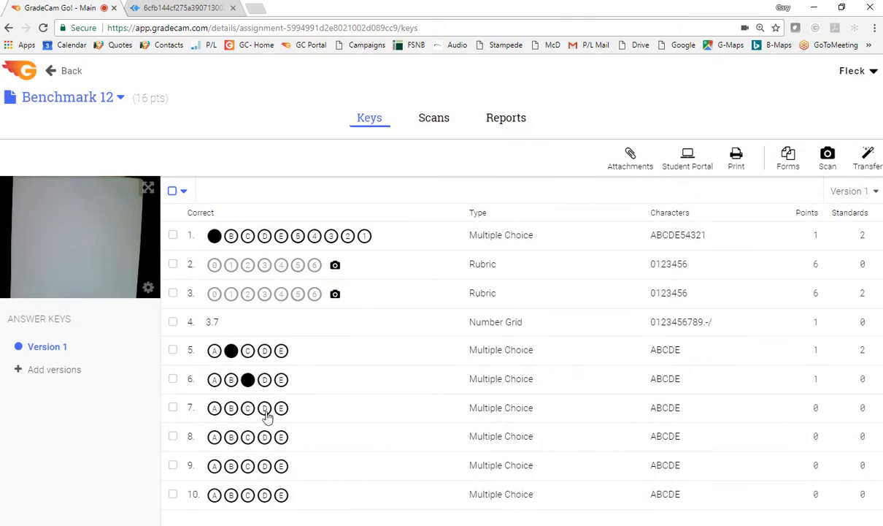
click(264, 409)
click(281, 437)
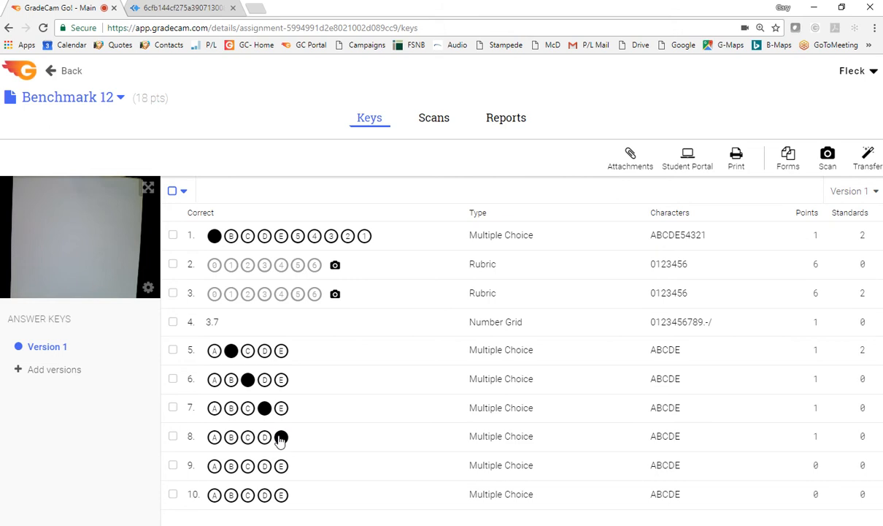
click(214, 466)
click(231, 495)
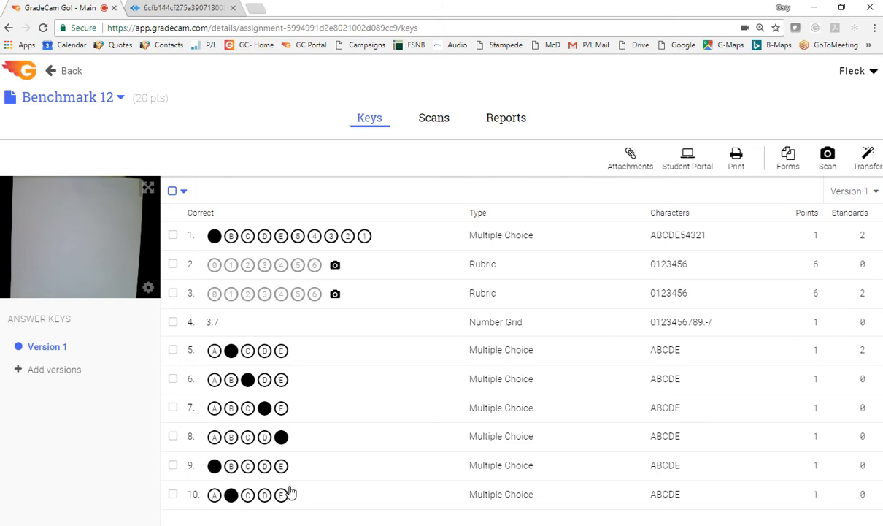
Open the first listed student's Benchmark 12 scan, score the written response to question 2 as 3, and save the review
click(435, 122)
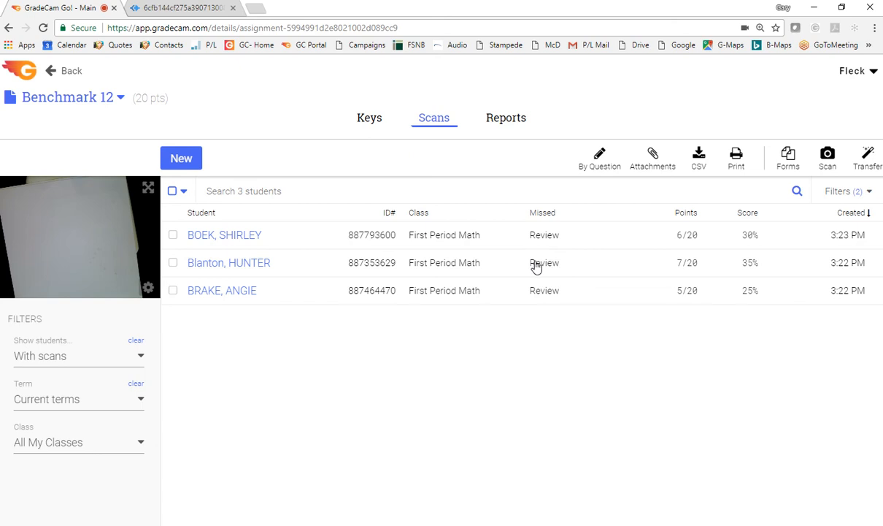
mouse_move(542, 296)
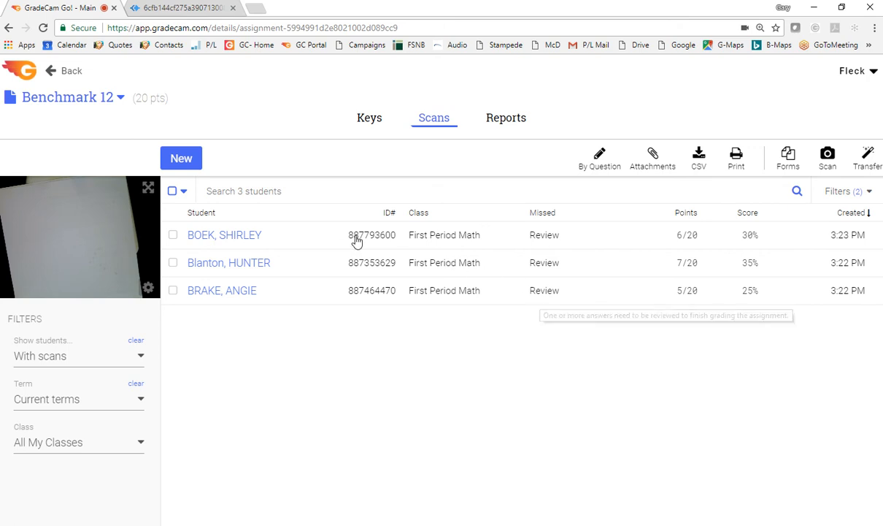
click(227, 237)
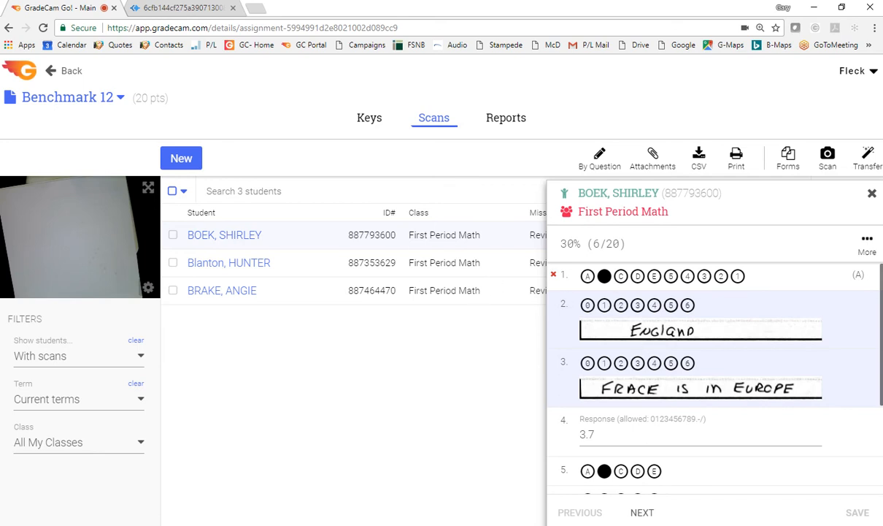
scroll(860, 315, down, 2)
scroll(846, 325, up, 2)
click(638, 305)
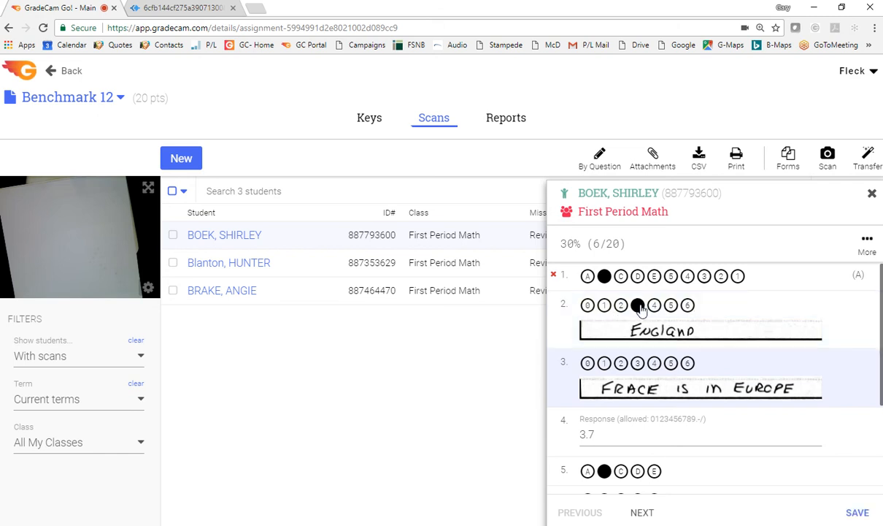
click(670, 363)
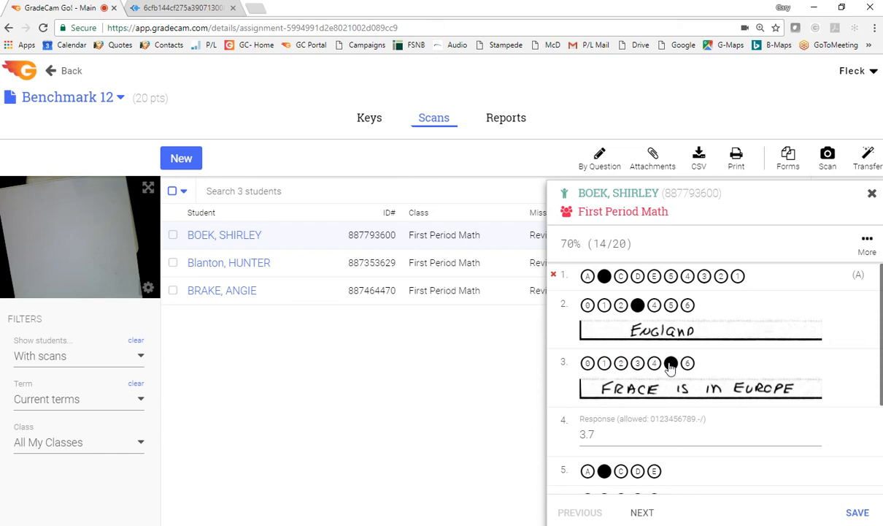
click(671, 363)
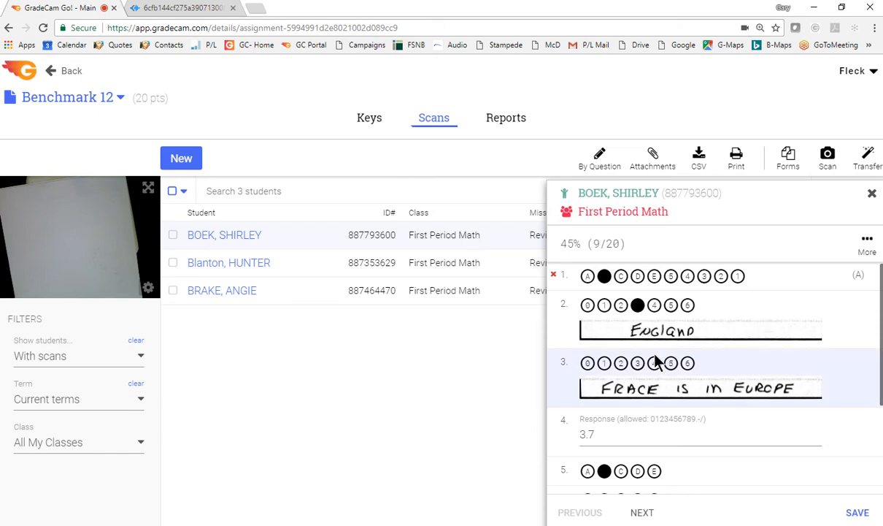
click(873, 195)
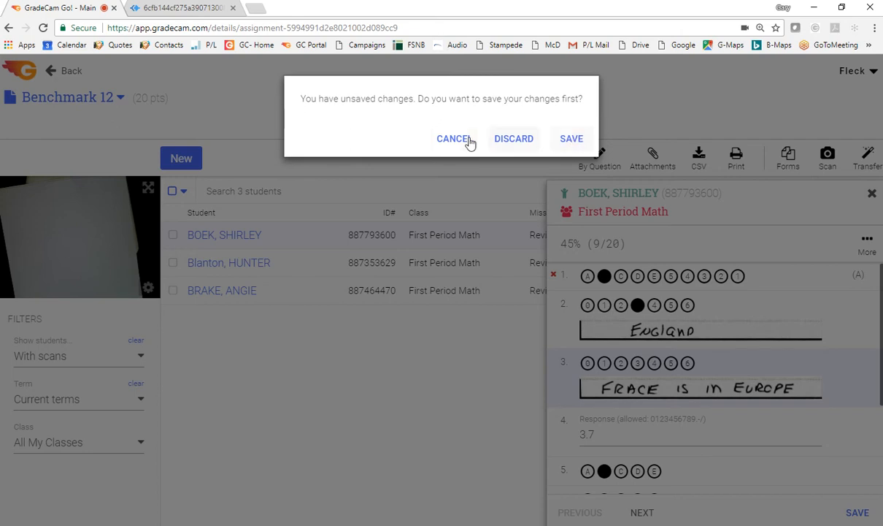
click(569, 139)
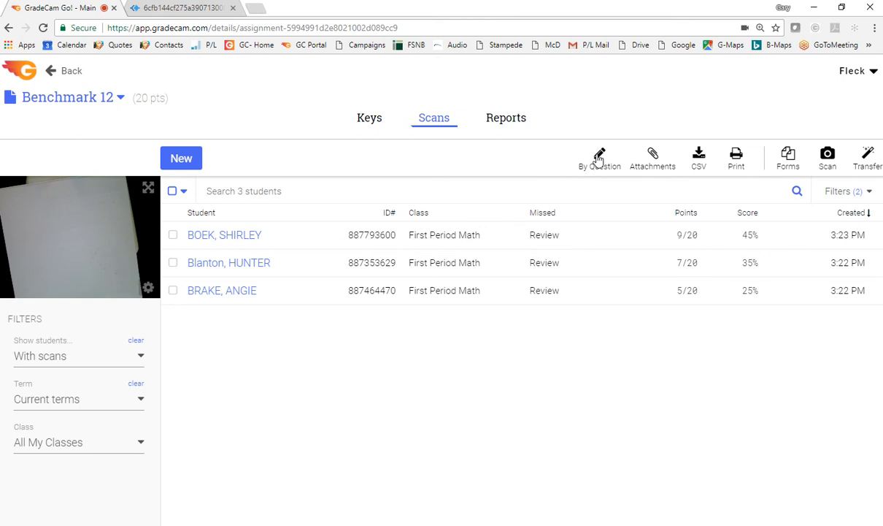
Review the scans by question and score question 2 as 2 for the second student and 6 for the third, saving the changes
click(598, 158)
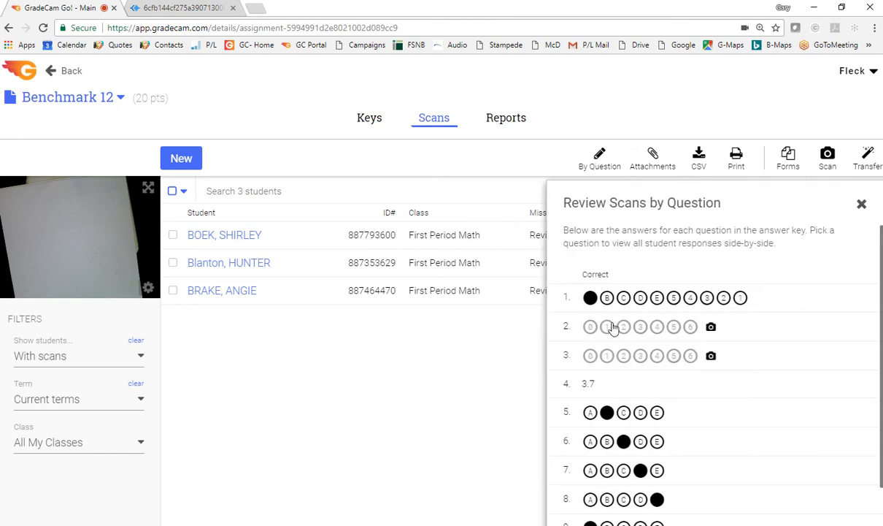
click(566, 328)
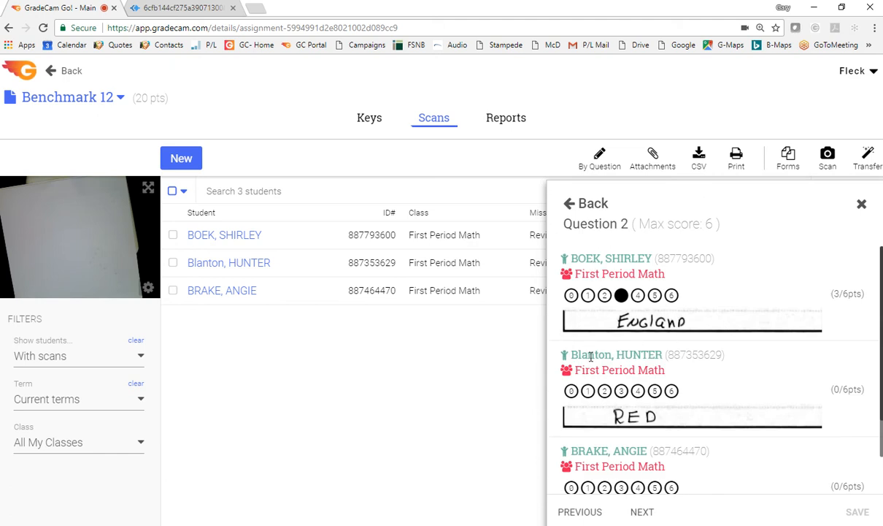
scroll(621, 443, down, 1)
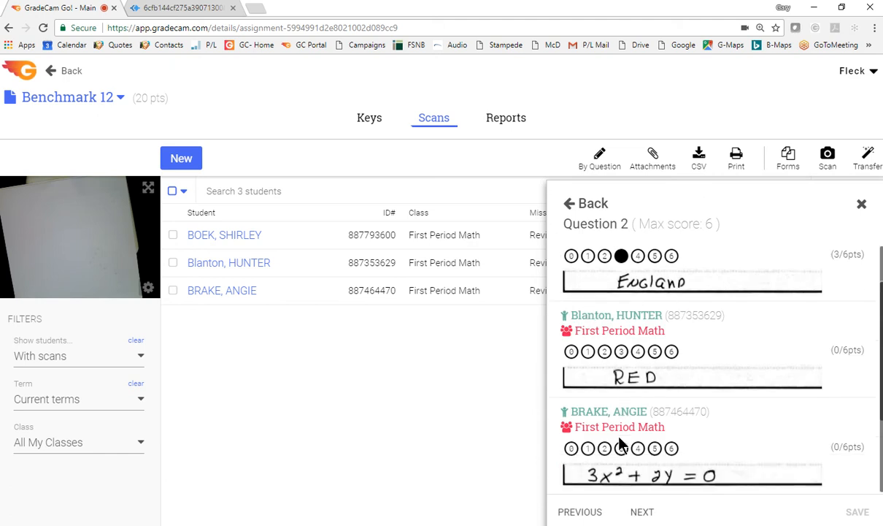
scroll(621, 444, up, 1)
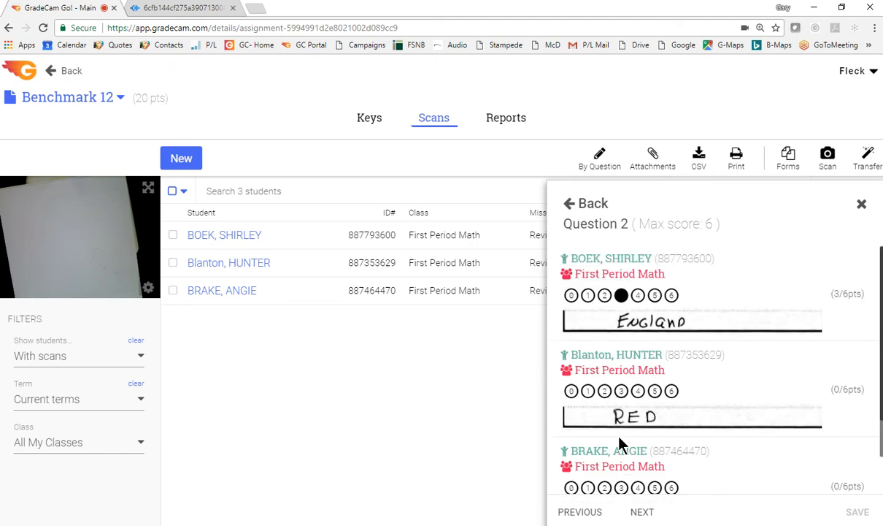
click(604, 390)
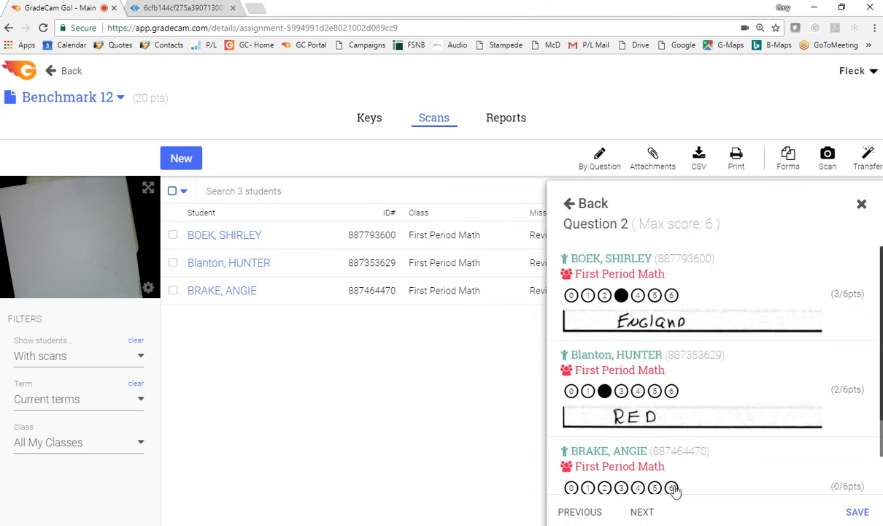
scroll(632, 437, down, 1)
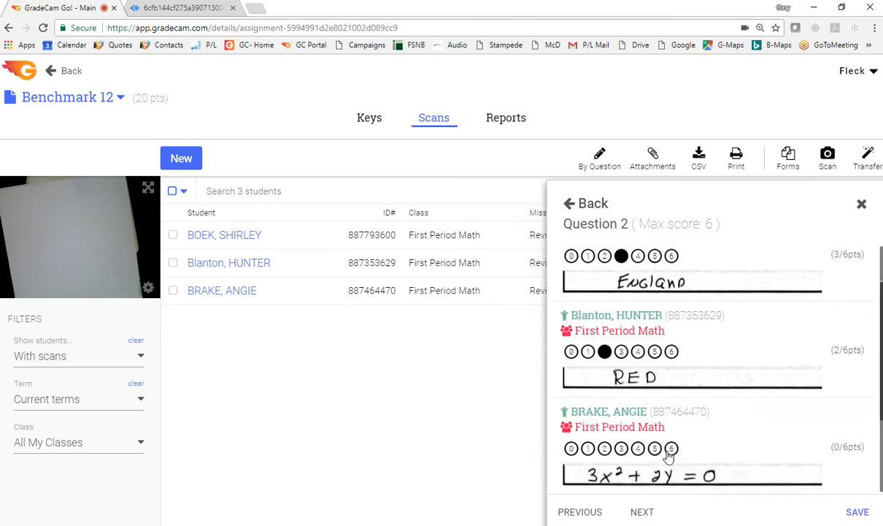
click(669, 449)
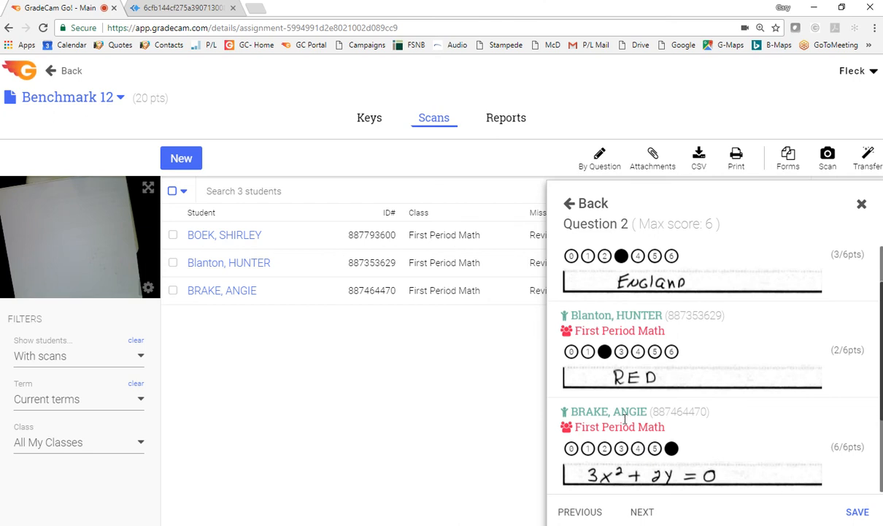
click(862, 204)
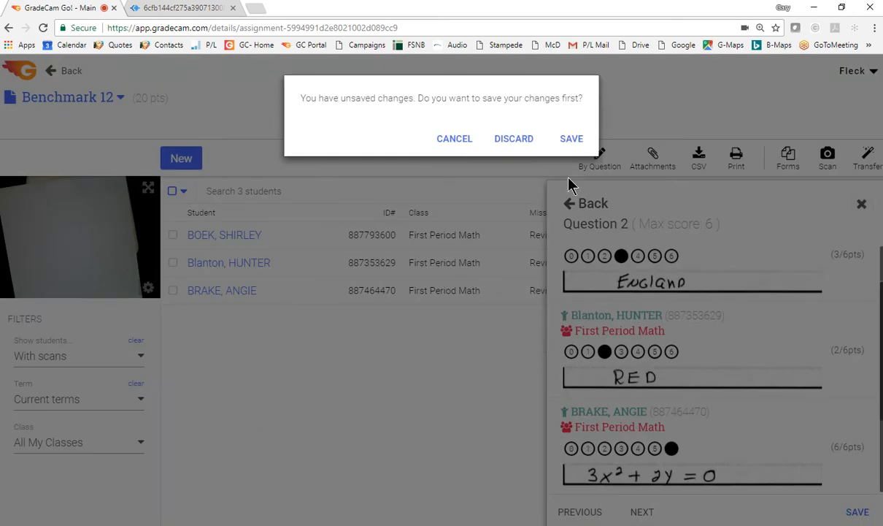
click(575, 145)
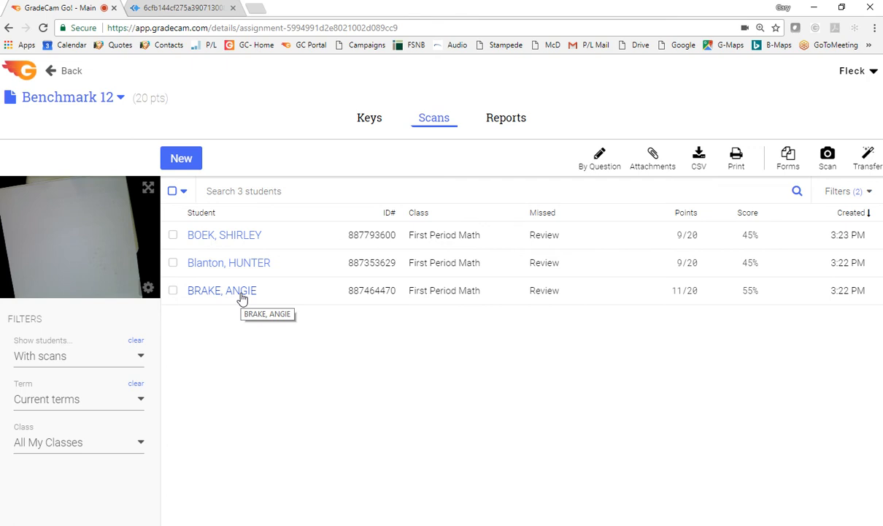
Modify question 1 in the answer key by adding C as correct with scans regraded, and toggle its A and C answers
click(372, 123)
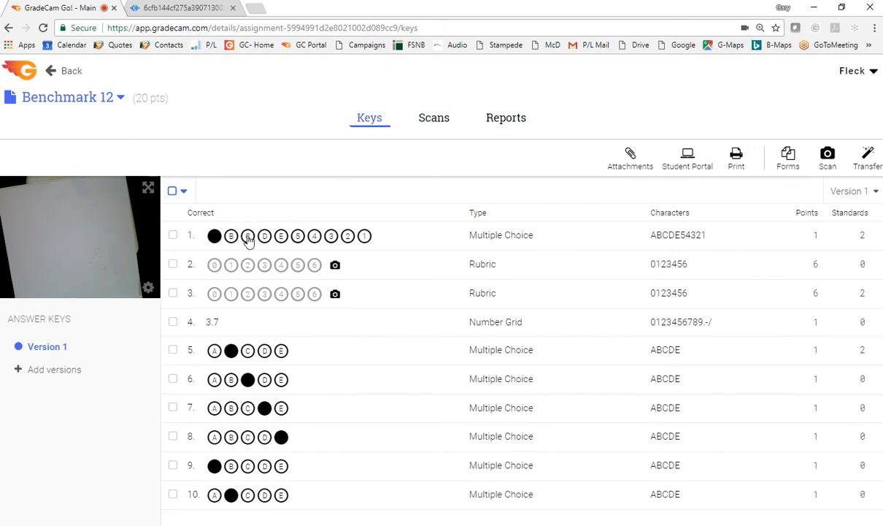
click(248, 238)
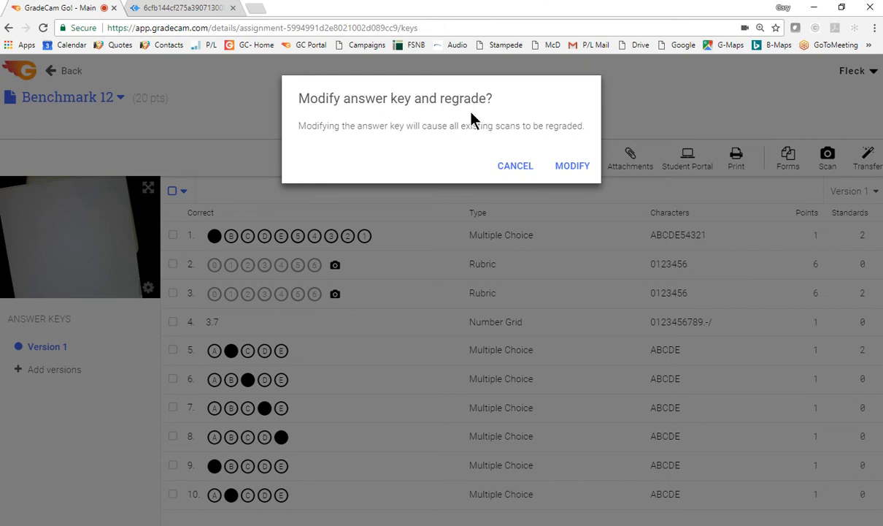
click(566, 168)
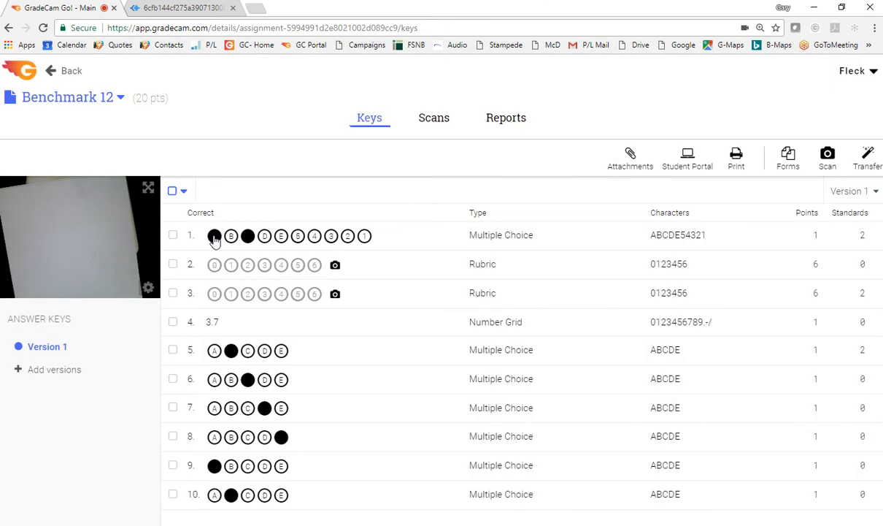
click(214, 236)
click(248, 236)
Go to the GradeCam website's support desk and examine the list of GradeCam Go! Training Tutorials
click(248, 44)
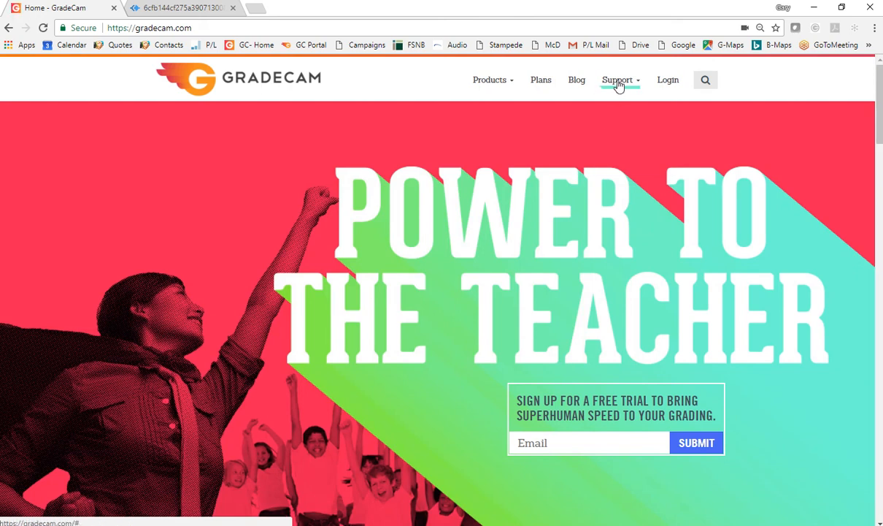
click(618, 82)
click(620, 127)
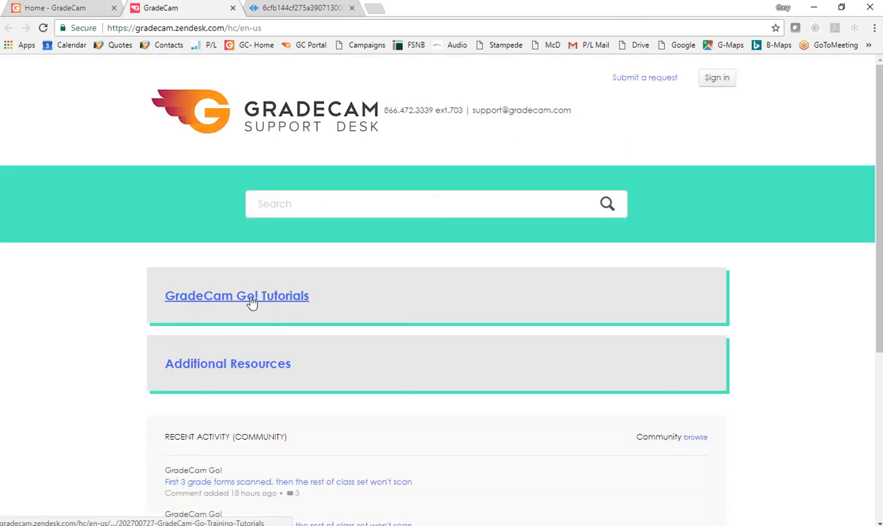
click(251, 302)
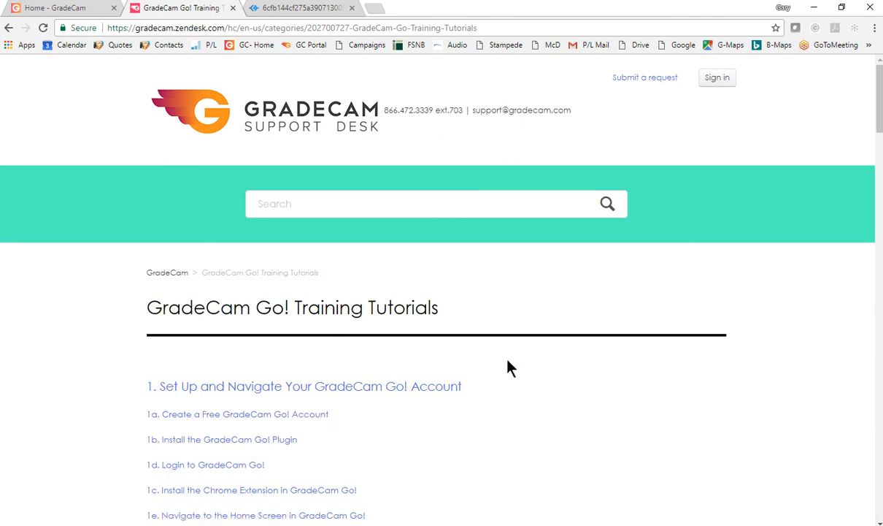
scroll(511, 366, down, 6)
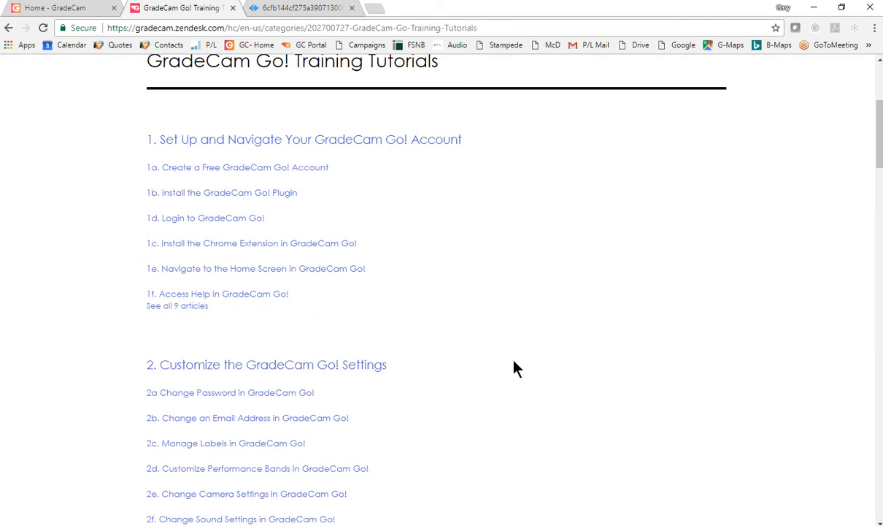
scroll(513, 367, down, 2)
scroll(514, 367, up, 6)
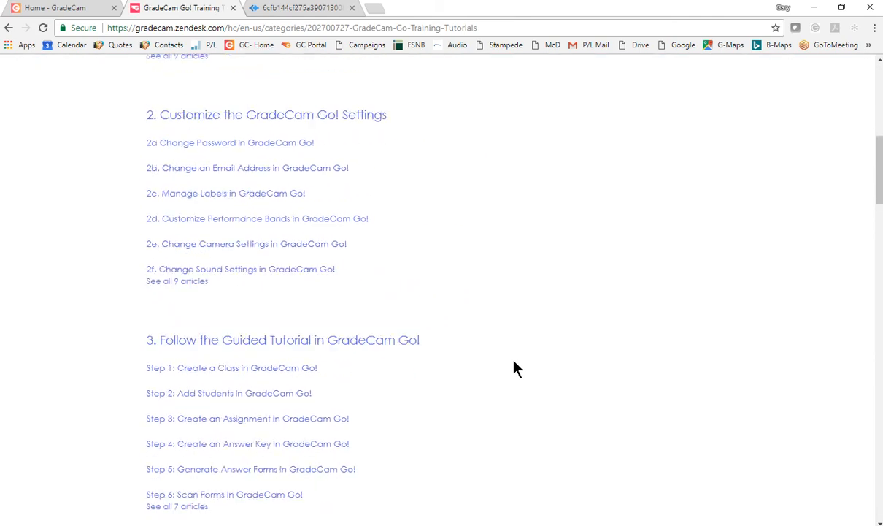
scroll(514, 368, up, 2)
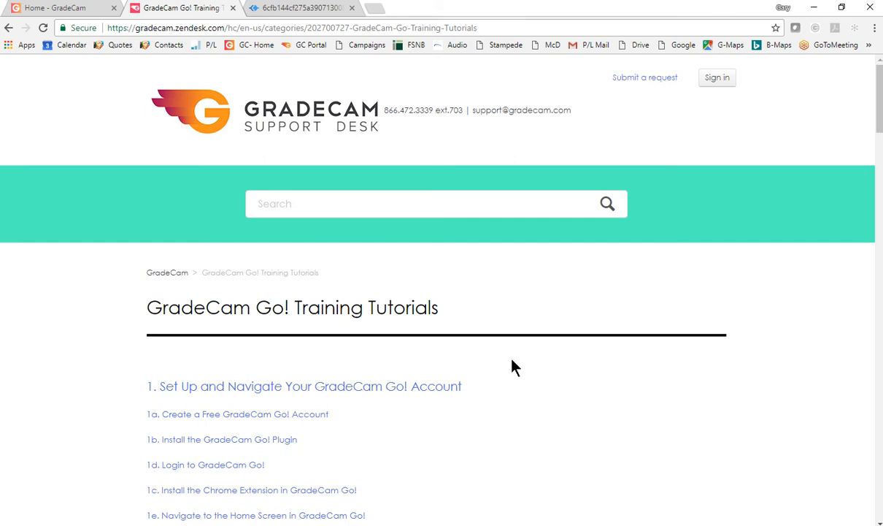